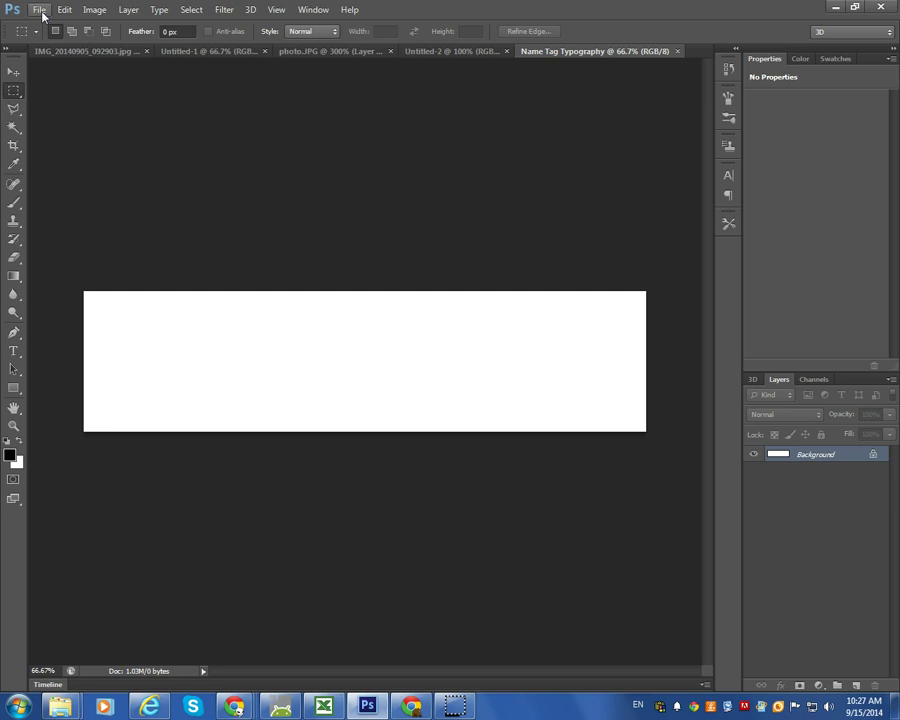
Close every open Photoshop document, discarding changes to photo.JPG and the last photo.
{"action": "mouse_move", "coordinate": [410, 706]}
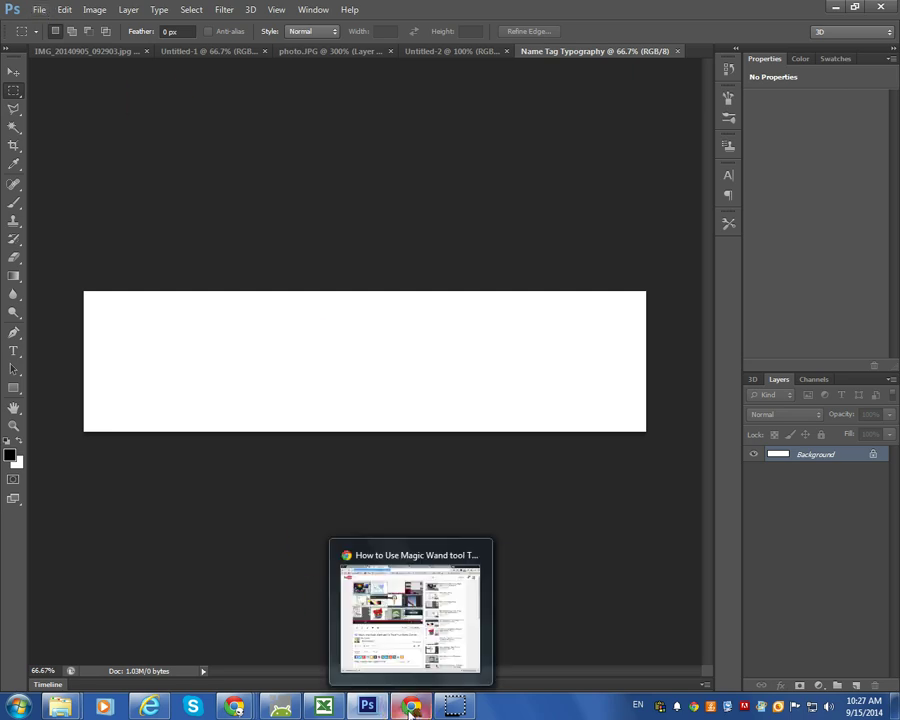
{"action": "left_click", "coordinate": [886, 9]}
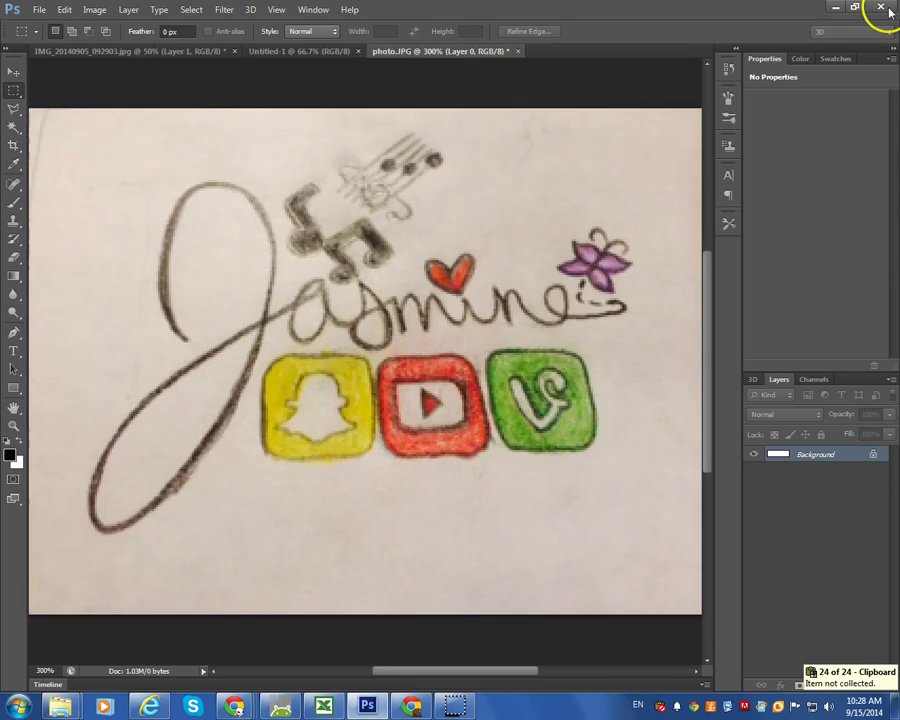
{"action": "left_click", "coordinate": [509, 245]}
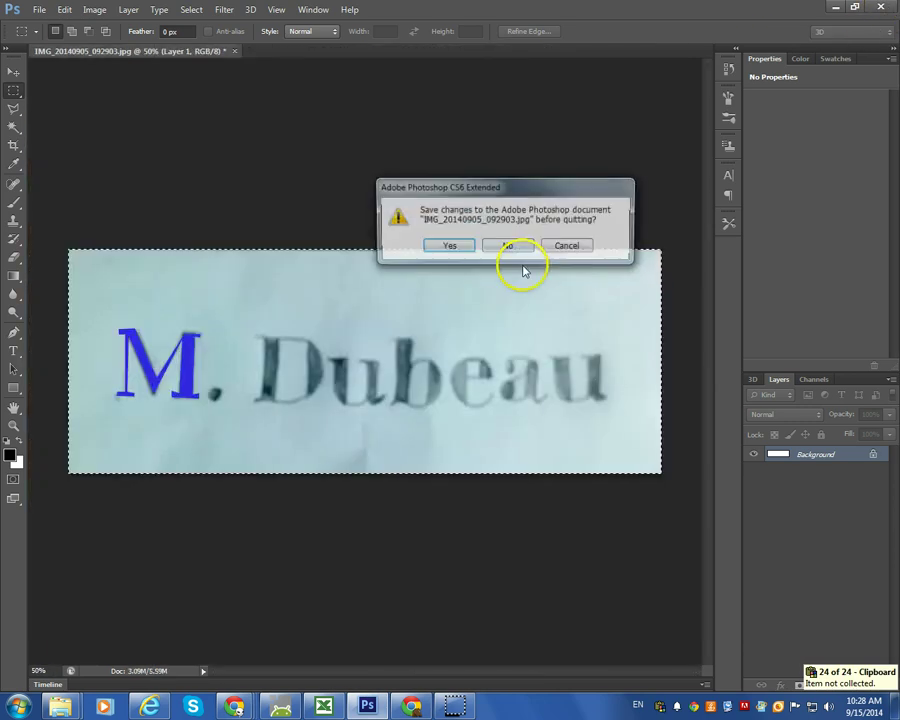
{"action": "left_click", "coordinate": [499, 245]}
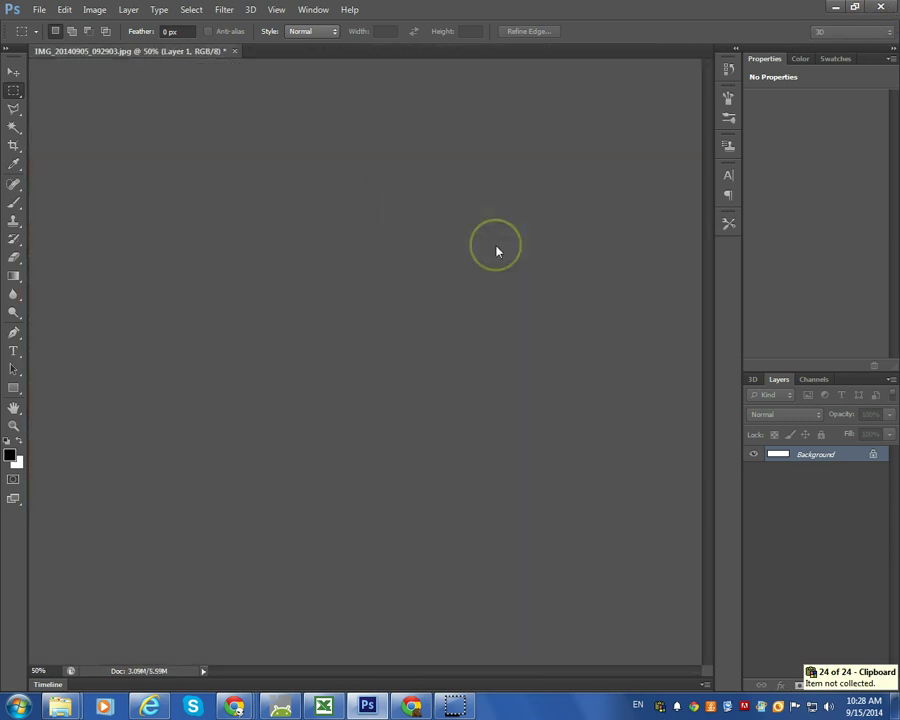
Finish quitting Photoshop and bring up the dafont.com tab in Chrome.
{"action": "left_click", "coordinate": [881, 8]}
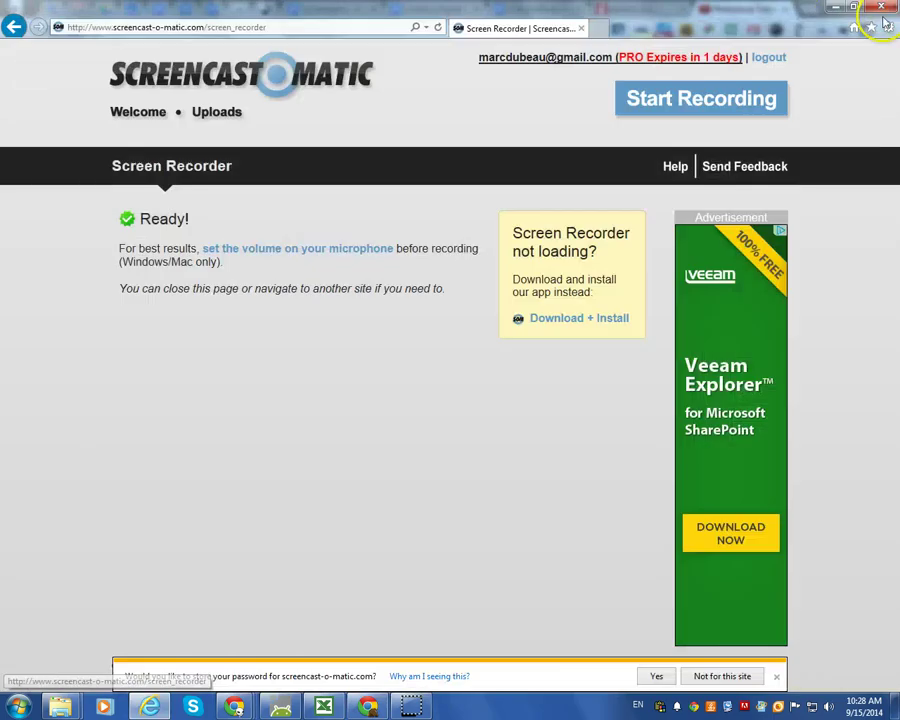
{"action": "left_click", "coordinate": [368, 705]}
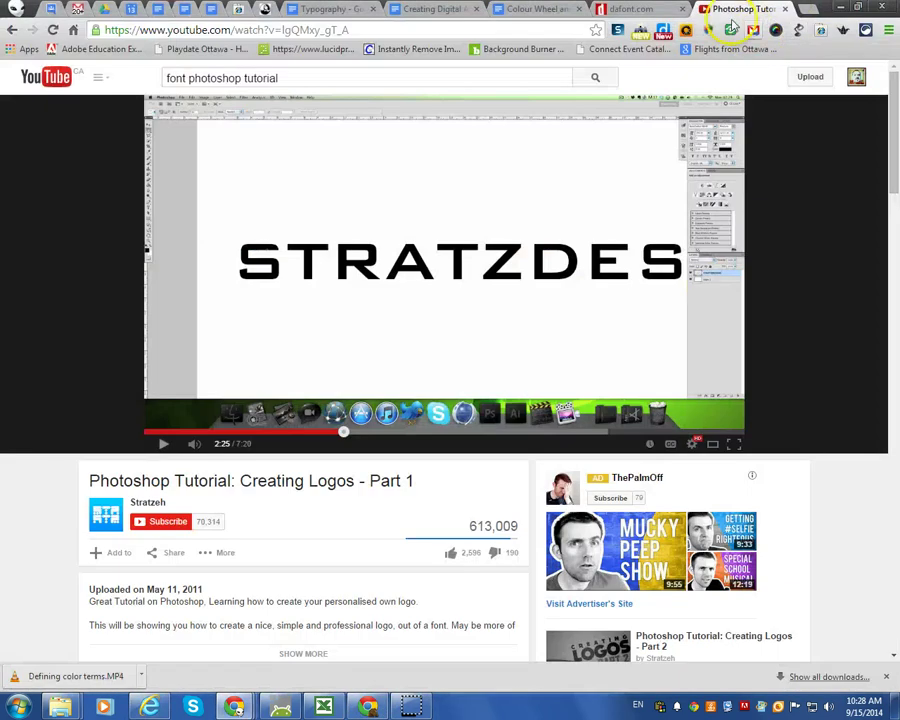
{"action": "left_click", "coordinate": [625, 9]}
Download skirmisher.zip from the Skirmisher entry and open its download options.
{"action": "scroll", "coordinate": [420, 430], "scroll_direction": "down", "scroll_amount": 2}
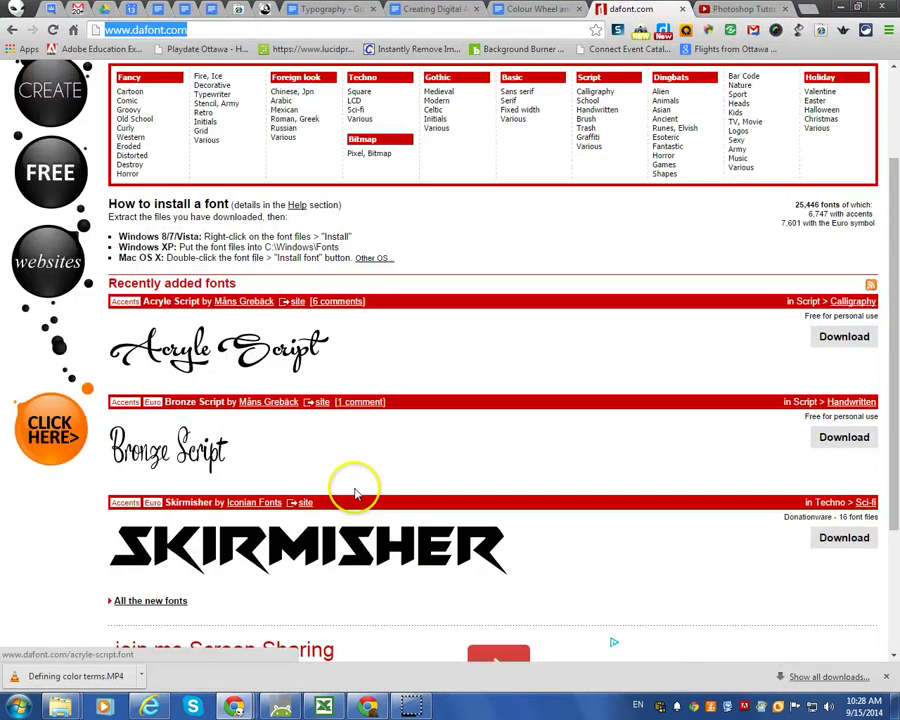
{"action": "scroll", "coordinate": [354, 490], "scroll_direction": "down", "scroll_amount": 2}
{"action": "scroll", "coordinate": [346, 487], "scroll_direction": "up", "scroll_amount": 3}
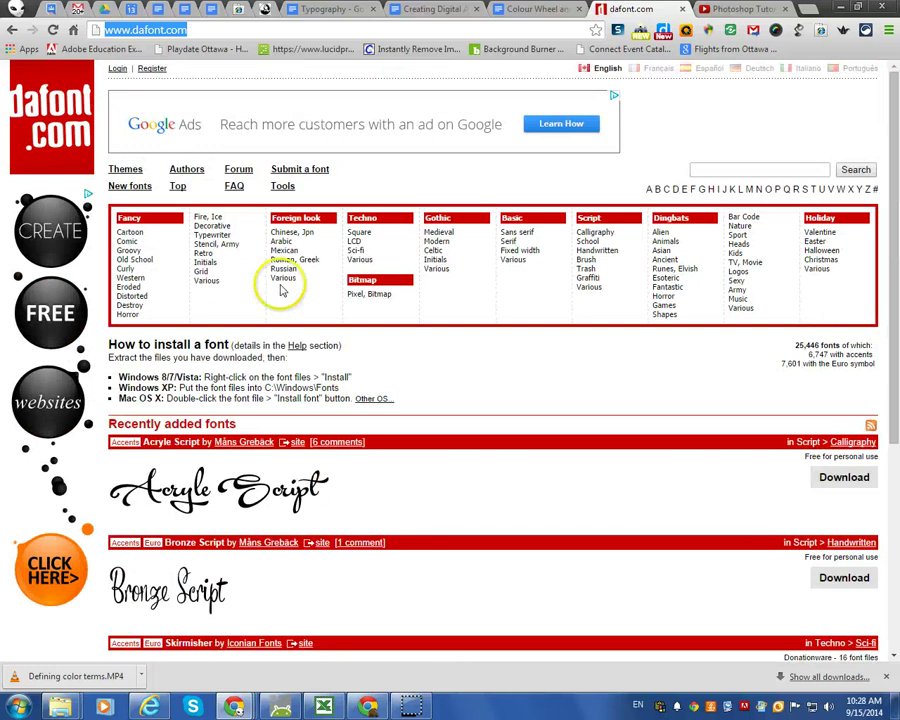
{"action": "scroll", "coordinate": [420, 572], "scroll_direction": "down", "scroll_amount": 1}
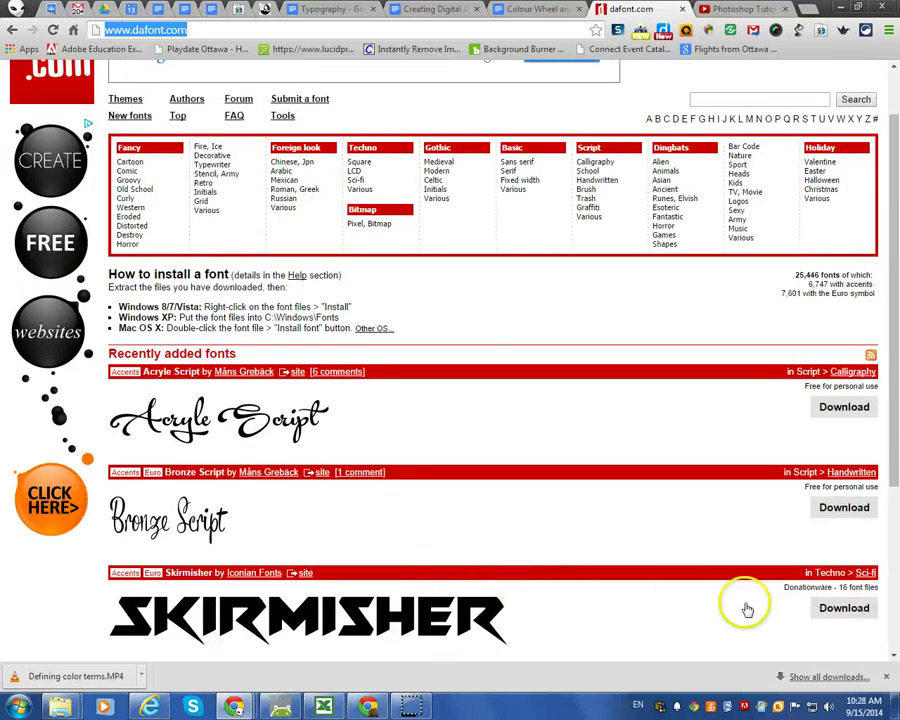
{"action": "left_click", "coordinate": [840, 606]}
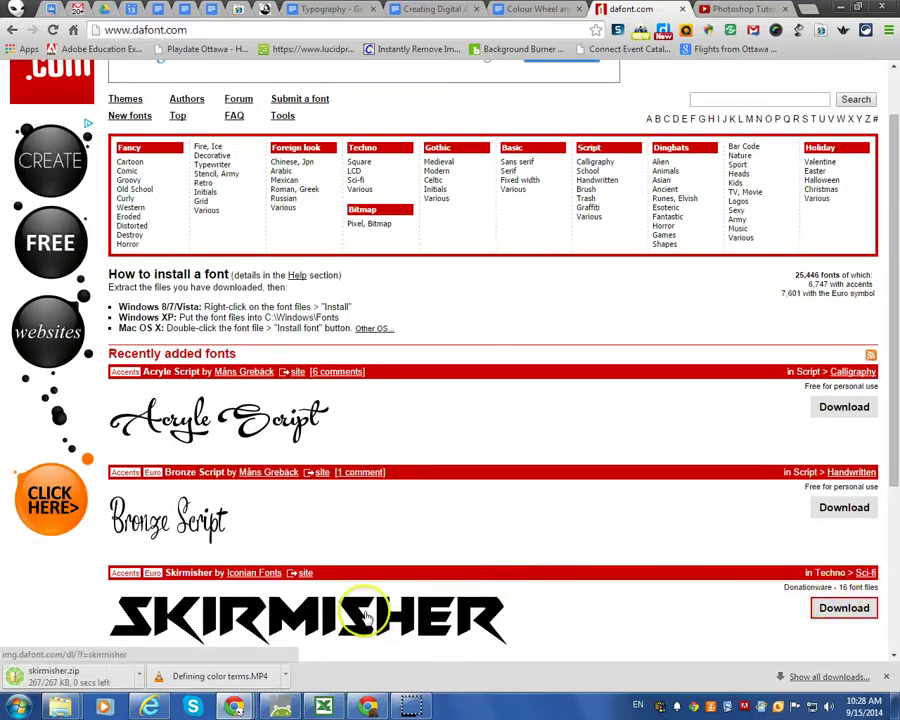
{"action": "left_click", "coordinate": [145, 676]}
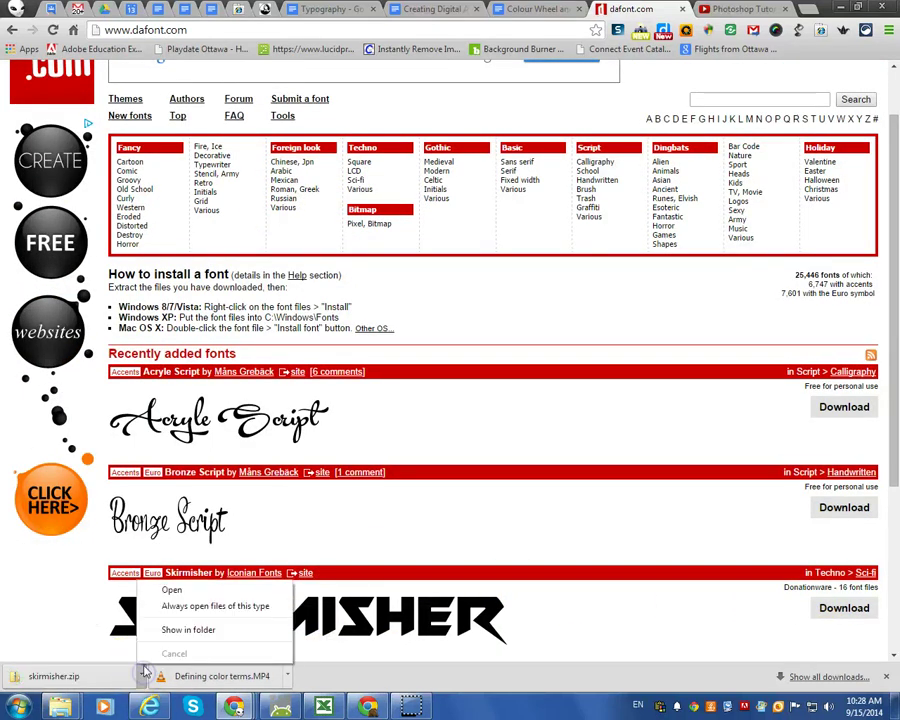
Open skirmisher.zip from its folder and install the Skirmisher TrueType font from its preview.
{"action": "left_click", "coordinate": [180, 629]}
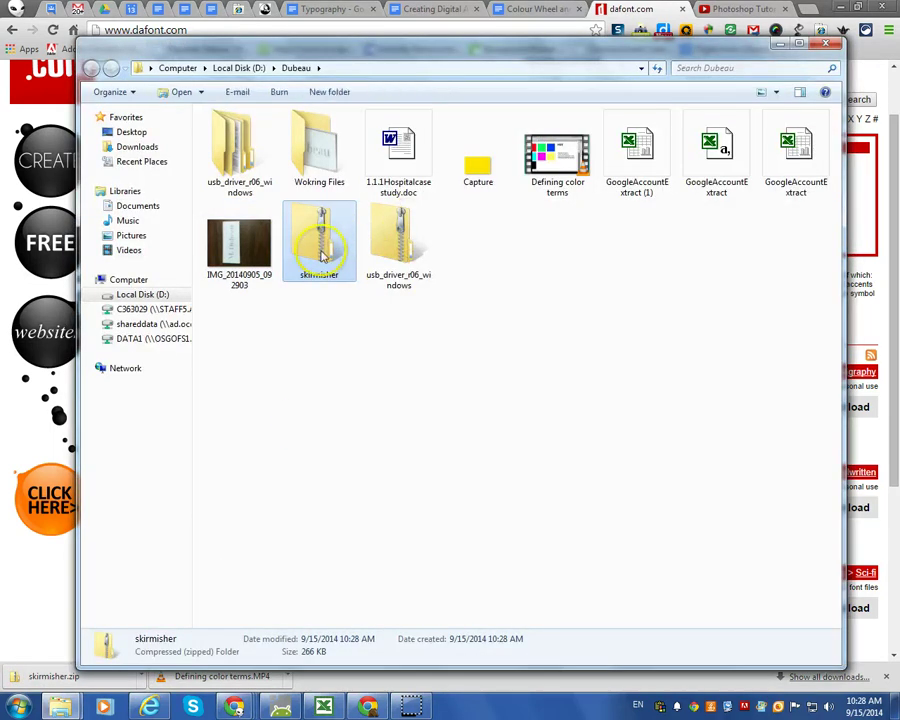
{"action": "double_click", "coordinate": [322, 252]}
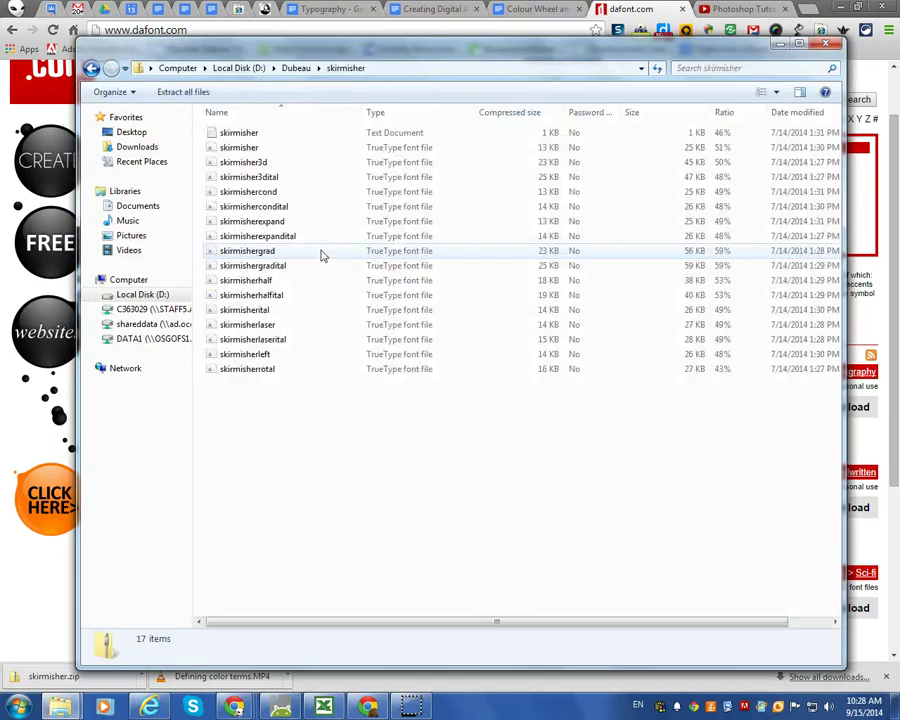
{"action": "left_click", "coordinate": [252, 134]}
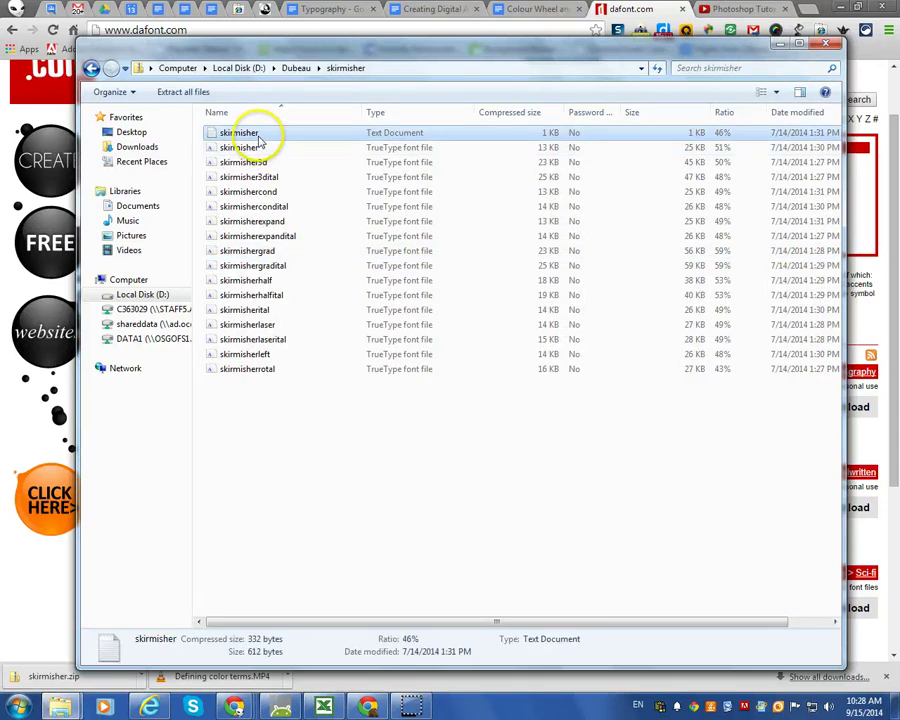
{"action": "left_click", "coordinate": [257, 148]}
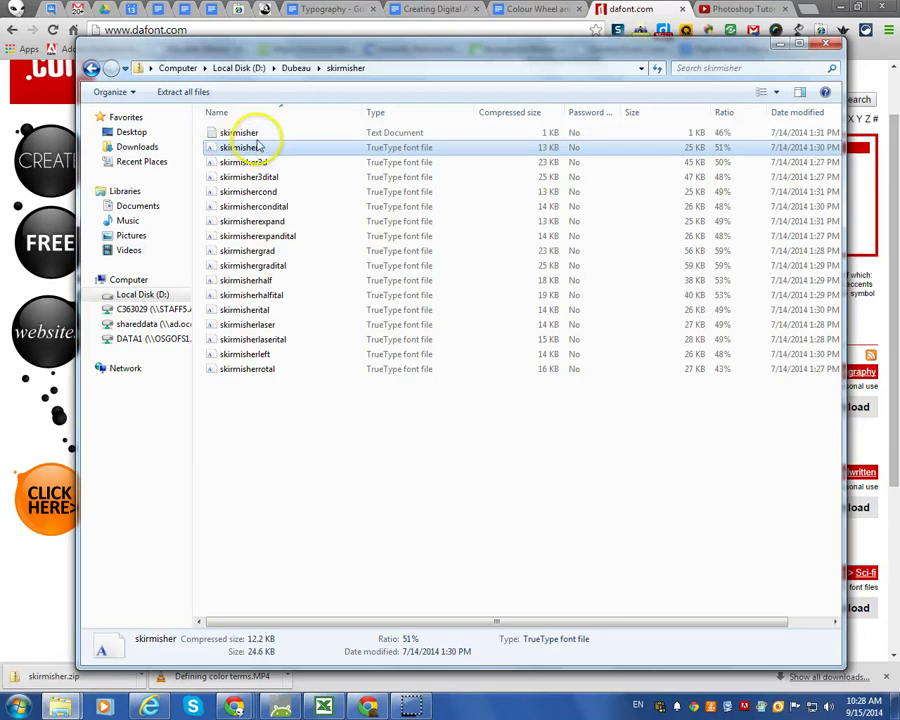
{"action": "double_click", "coordinate": [258, 147]}
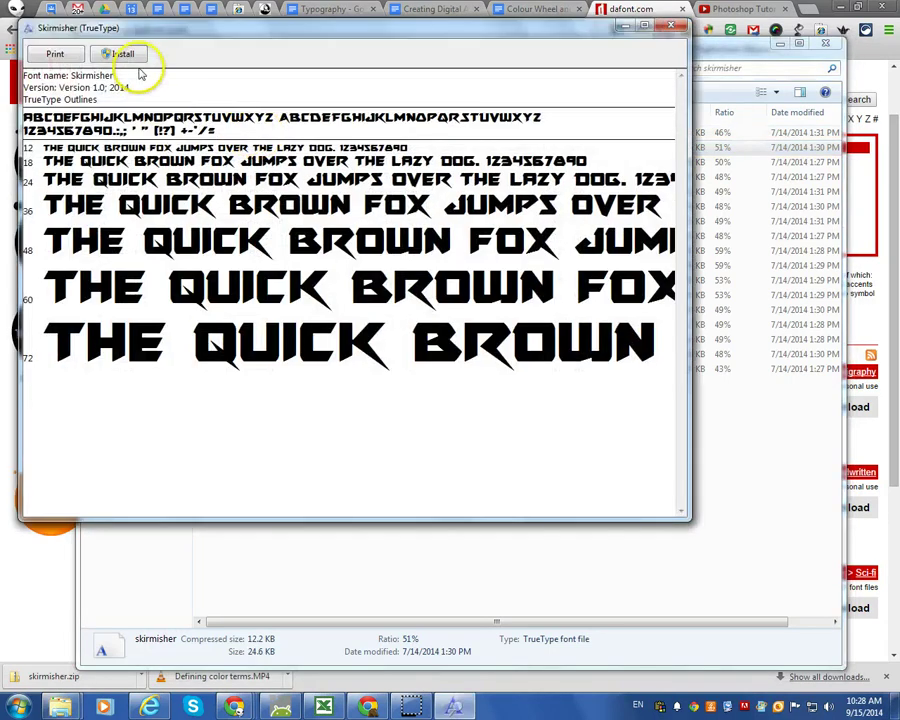
{"action": "left_click", "coordinate": [124, 54]}
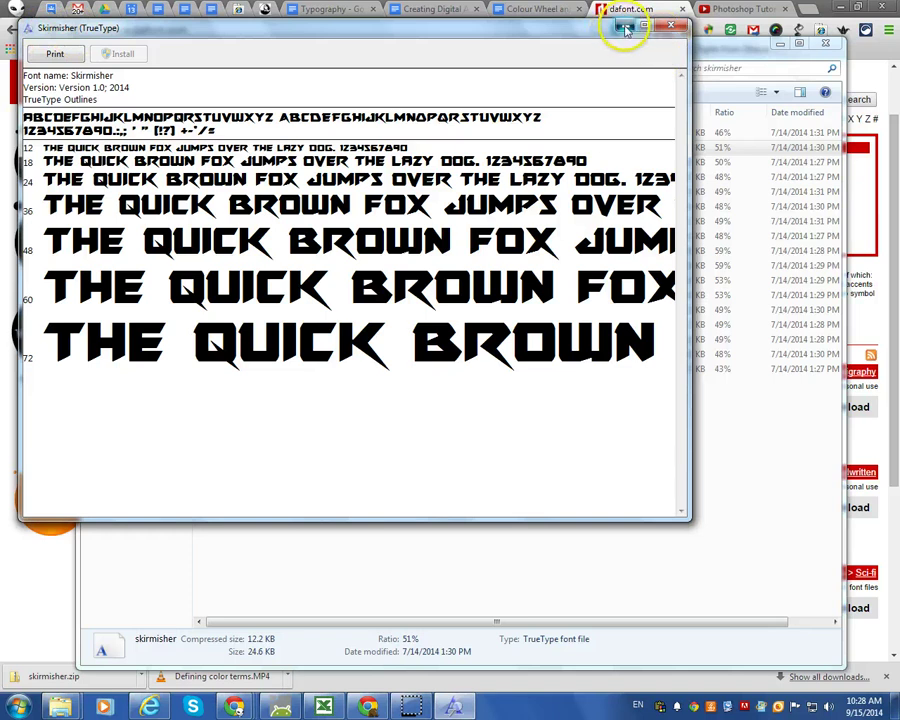
{"action": "left_click", "coordinate": [668, 28]}
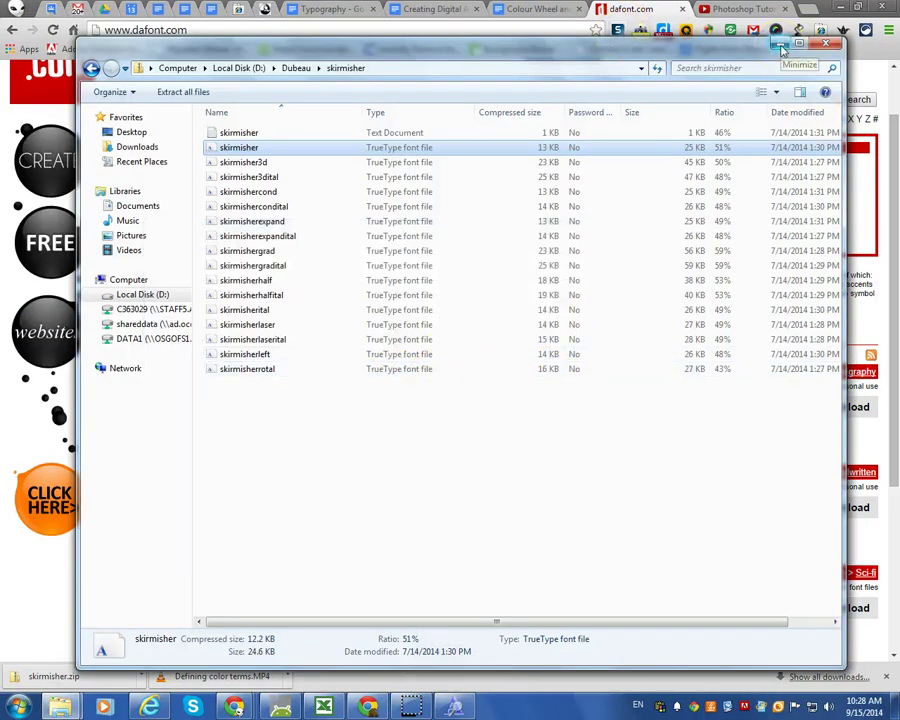
Minimize Explorer and launch Adobe Photoshop CS6 from the Start menu.
{"action": "left_click", "coordinate": [781, 50]}
{"action": "mouse_move", "coordinate": [428, 706]}
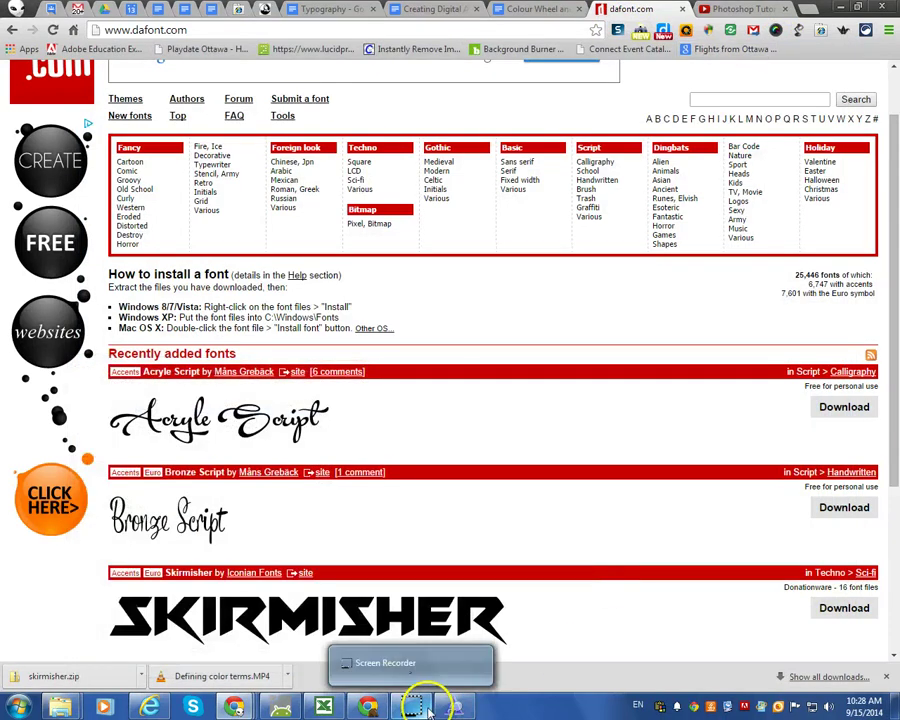
{"action": "left_click", "coordinate": [20, 707]}
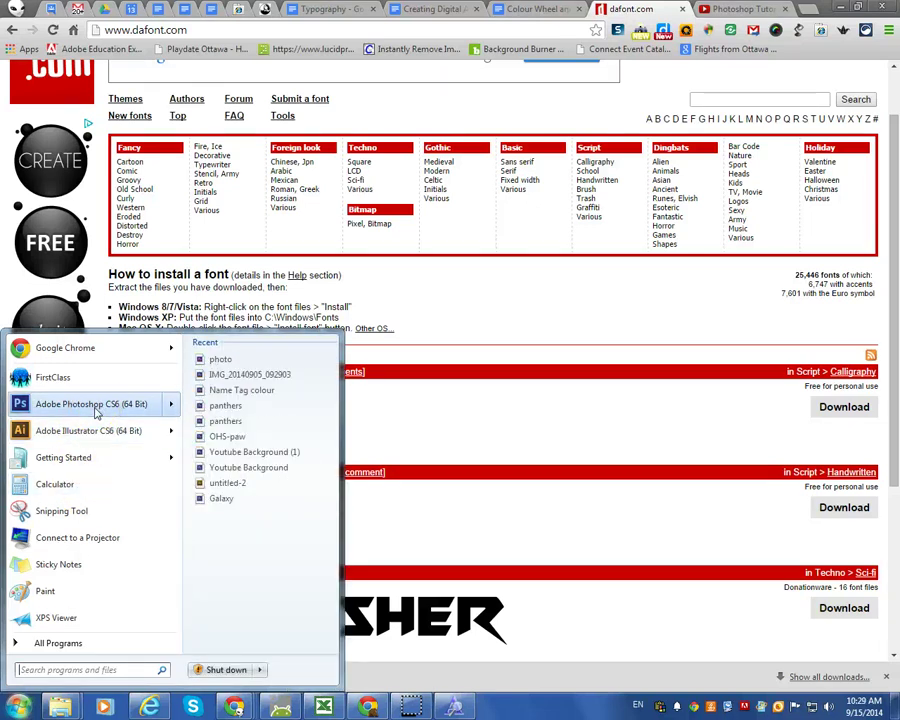
{"action": "left_click", "coordinate": [115, 405]}
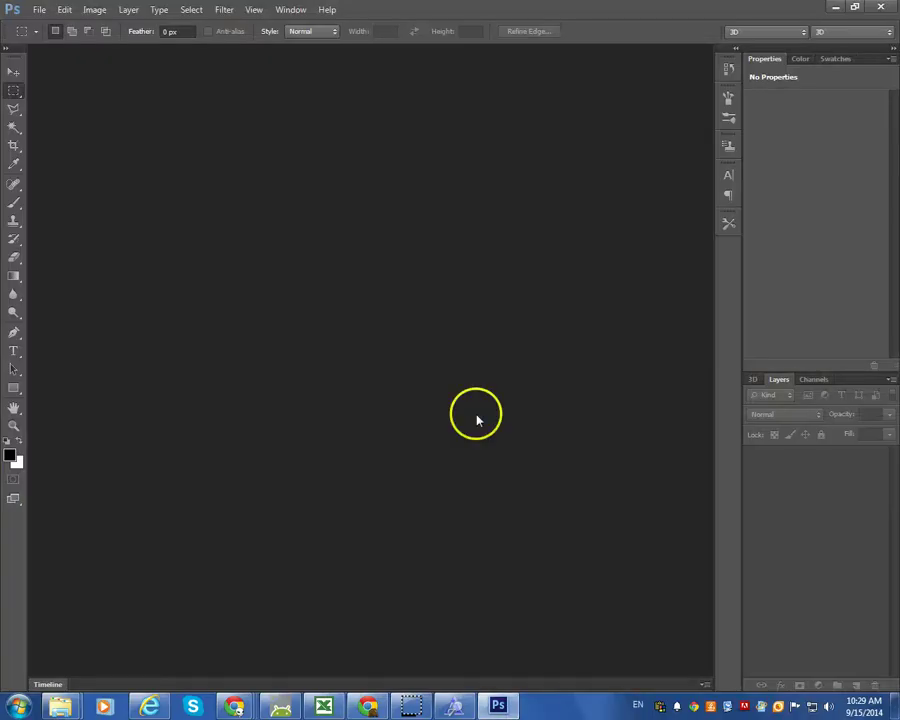
Create a new grayscale document 1200 pixels wide and 350 pixels high via File > New.
{"action": "left_click", "coordinate": [40, 11]}
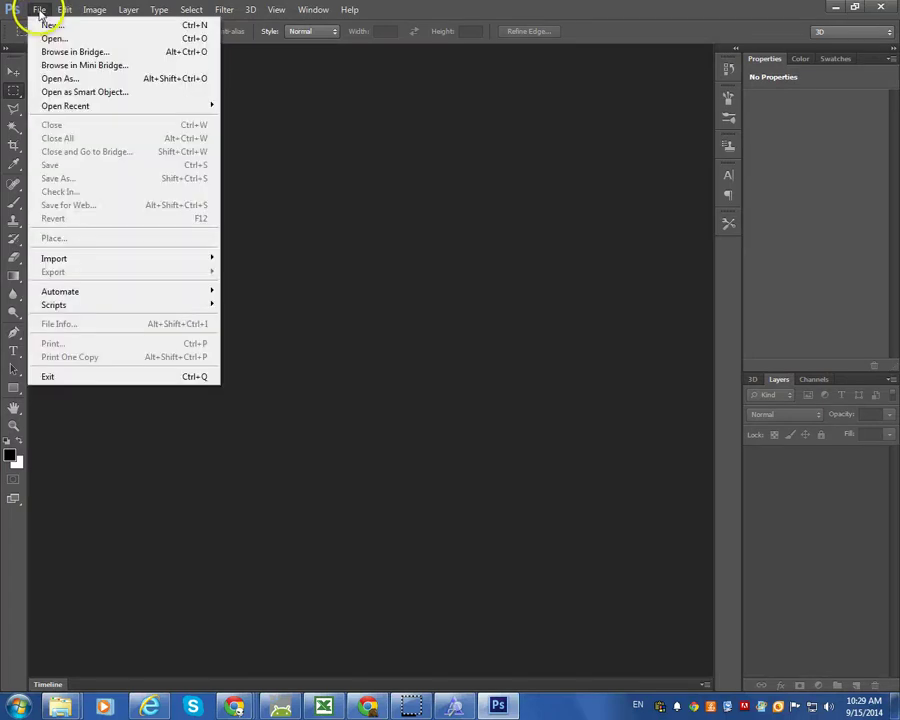
{"action": "left_click", "coordinate": [46, 25]}
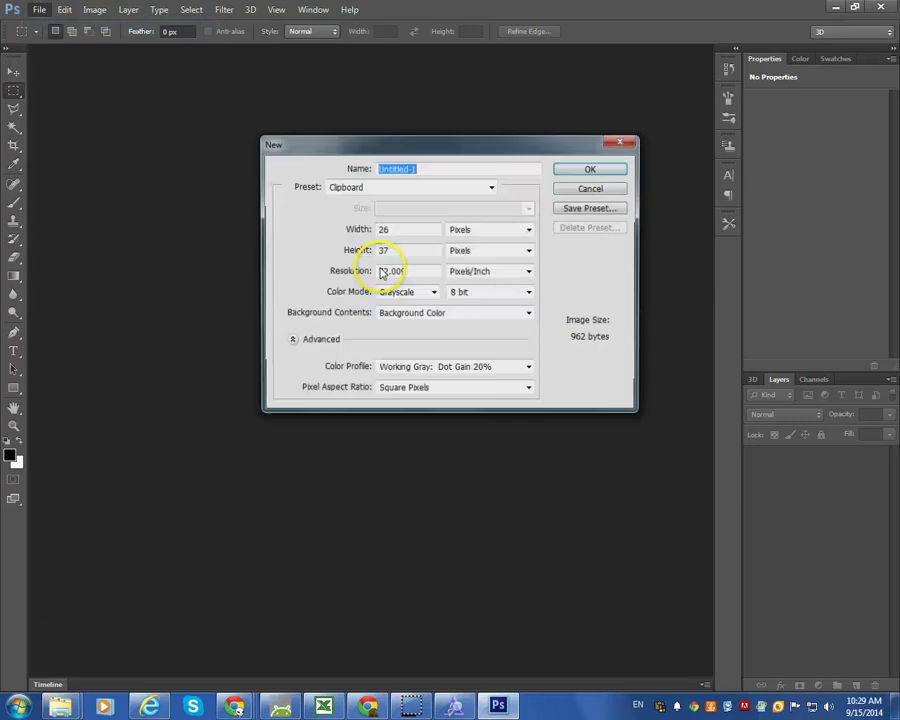
{"action": "left_click", "coordinate": [396, 228]}
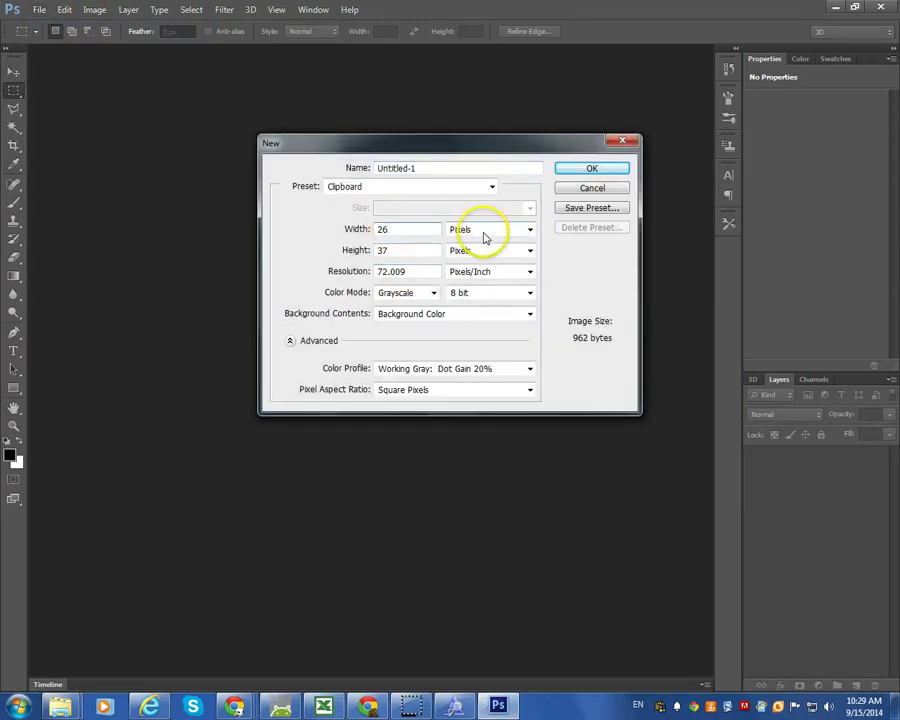
{"action": "left_click", "coordinate": [350, 232]}
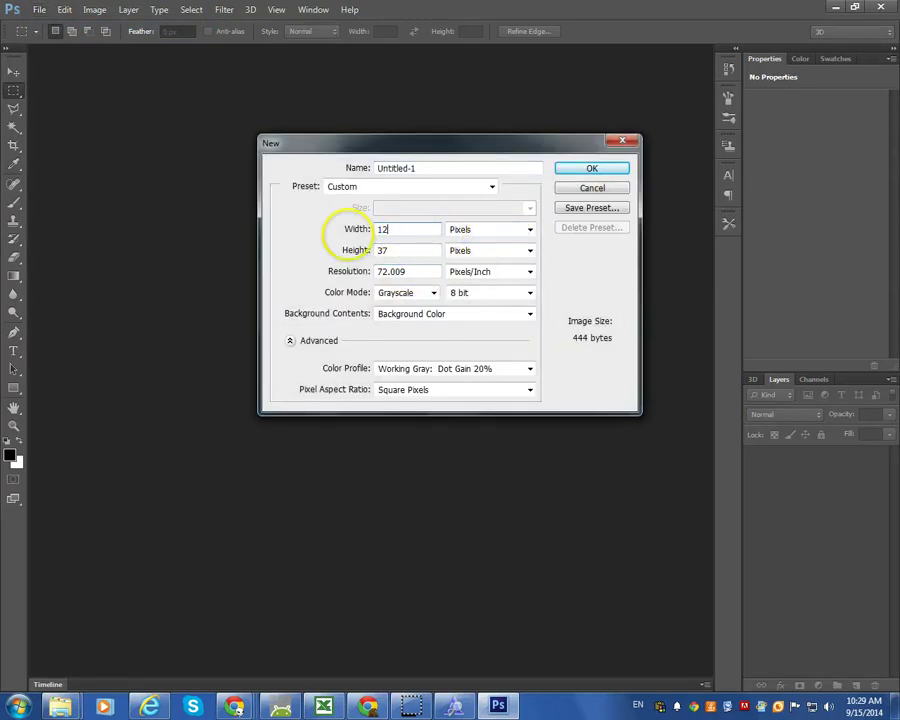
{"action": "type", "text": "1200"}
{"action": "left_click", "coordinate": [362, 252]}
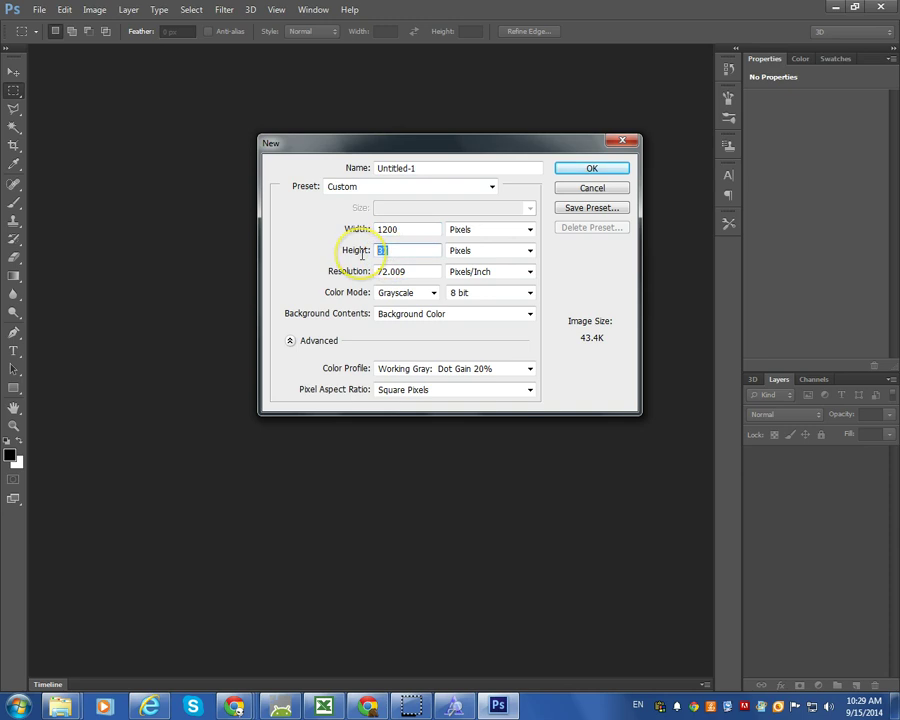
{"action": "left_click_drag", "start_coordinate": [362, 253], "coordinate": [360, 257]}
{"action": "type", "text": "350"}
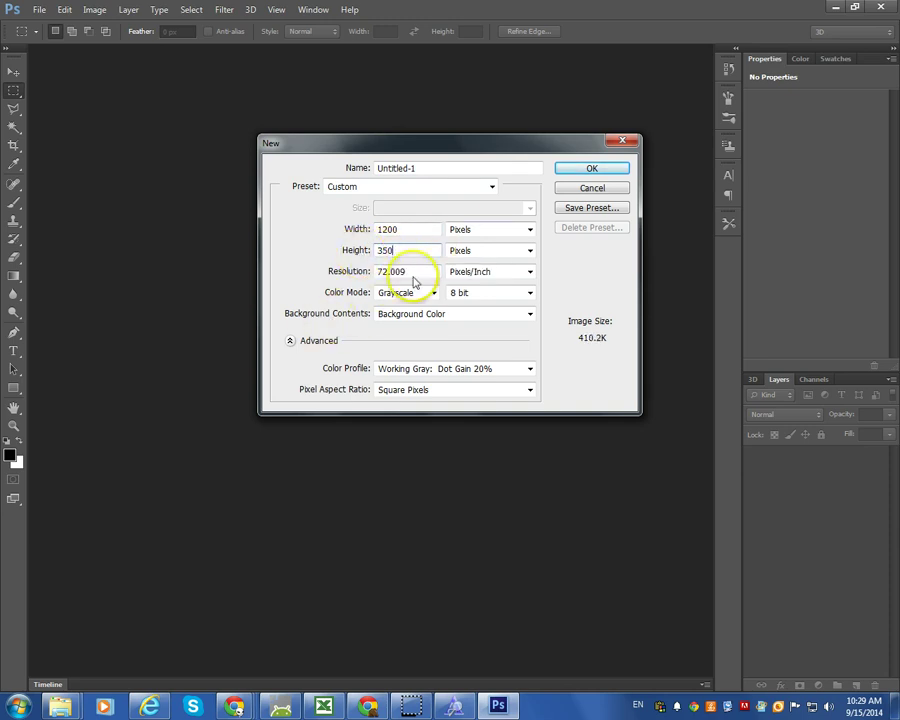
{"action": "left_click", "coordinate": [566, 166]}
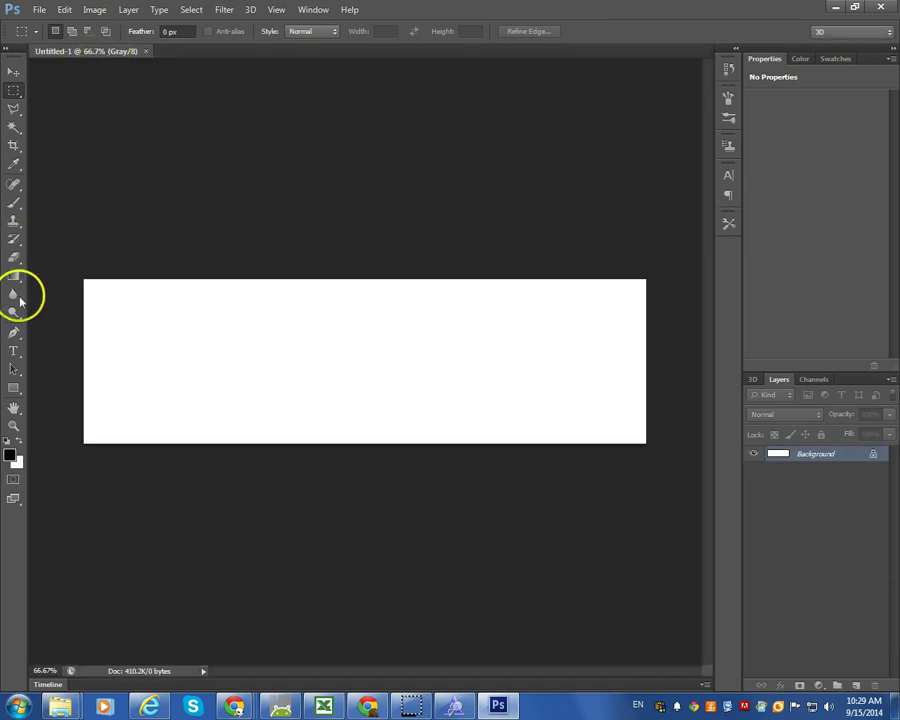
Select the Horizontal Type tool and set its font to Skirmisher.
{"action": "left_click", "coordinate": [15, 353]}
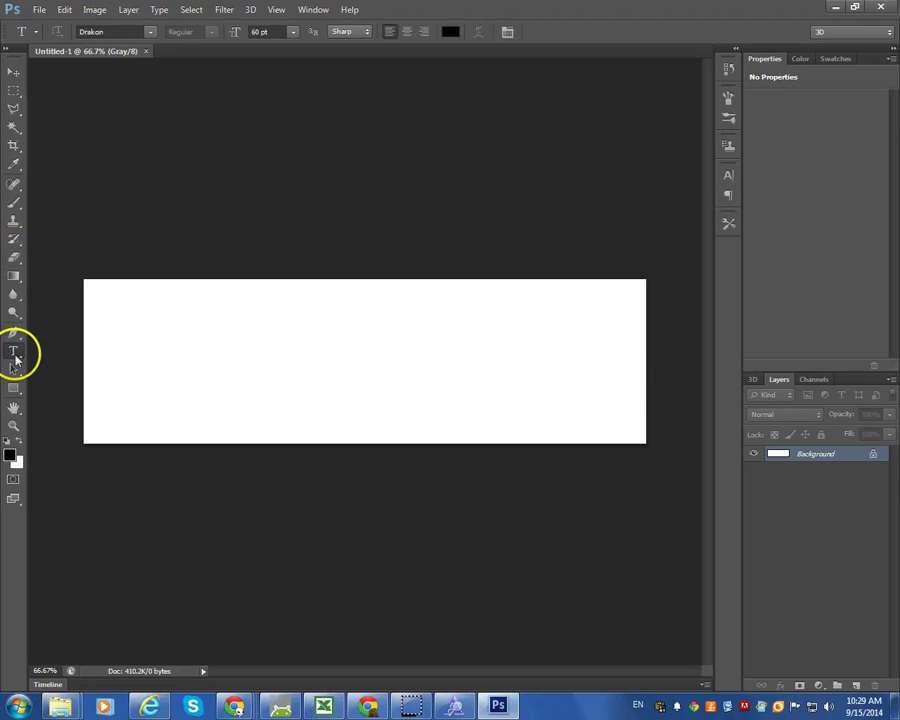
{"action": "left_click", "coordinate": [147, 34]}
{"action": "left_click_drag", "start_coordinate": [255, 157], "coordinate": [266, 288]}
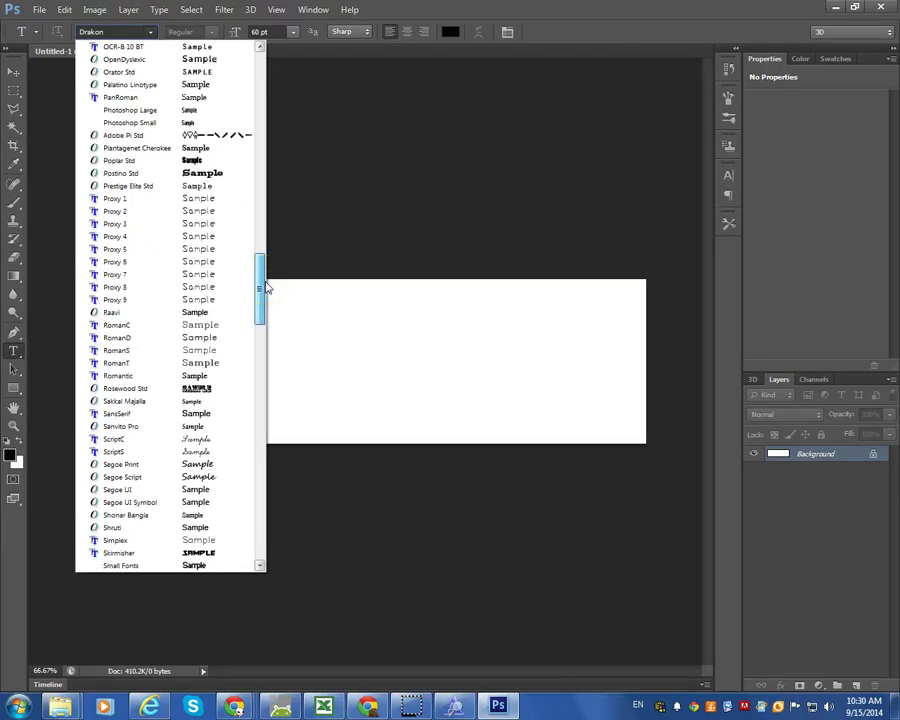
{"action": "left_click_drag", "start_coordinate": [266, 288], "coordinate": [259, 290]}
{"action": "left_click", "coordinate": [201, 518]}
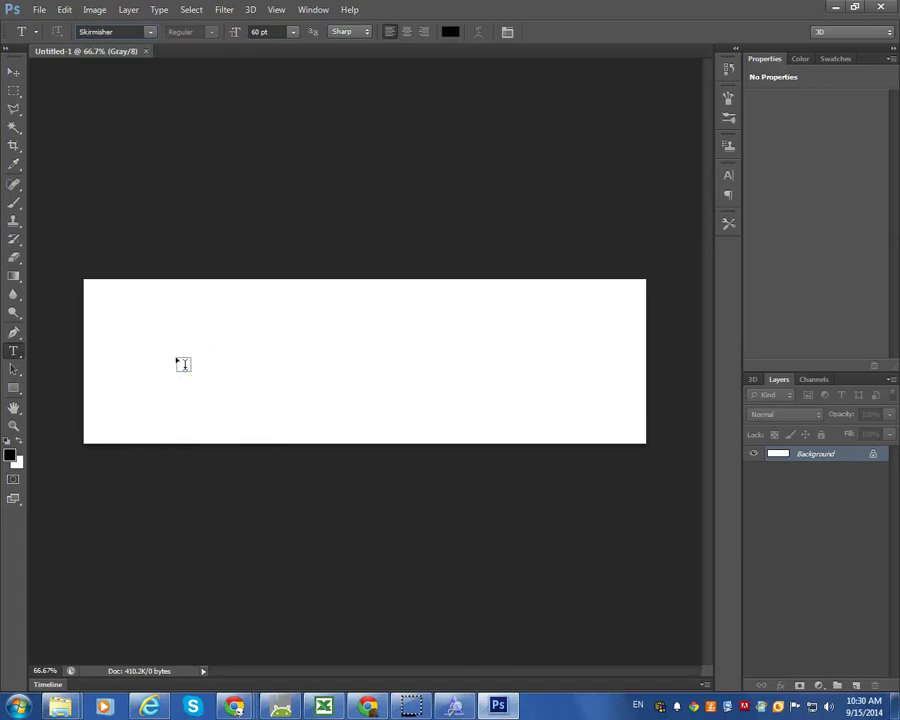
Set the type size to 72 pt, start a text layer on the canvas, then raise it to 130 pt.
{"action": "mouse_move", "coordinate": [183, 363]}
{"action": "left_mouse_down"}
{"action": "mouse_move", "coordinate": [176, 356]}
{"action": "mouse_move", "coordinate": [172, 397]}
{"action": "mouse_move", "coordinate": [144, 334]}
{"action": "mouse_move", "coordinate": [158, 346]}
{"action": "left_mouse_up"}
{"action": "left_click", "coordinate": [14, 350]}
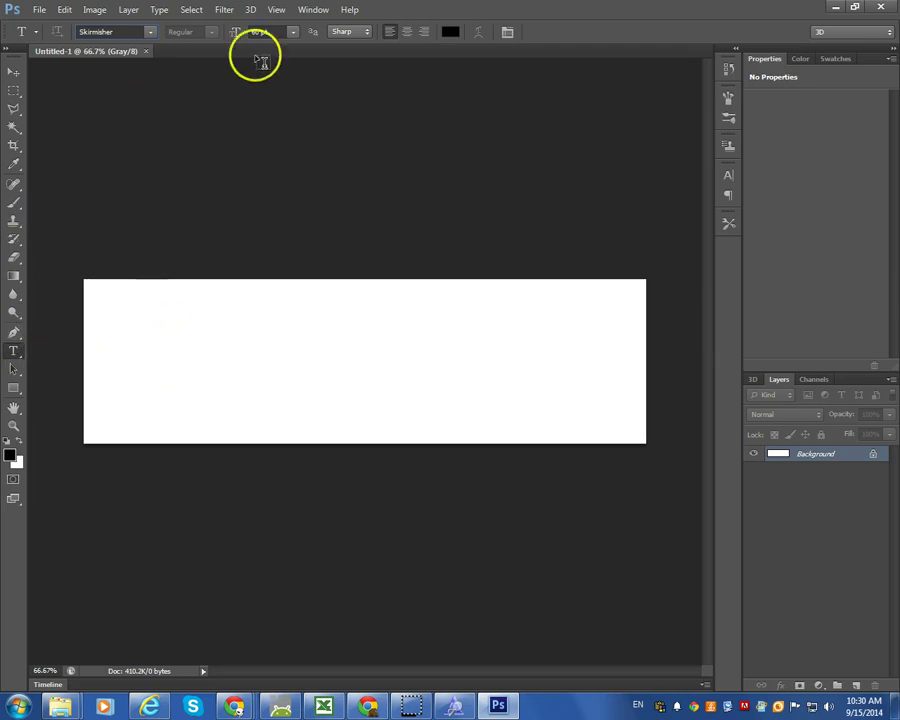
{"action": "left_click", "coordinate": [294, 32]}
{"action": "left_click", "coordinate": [283, 272]}
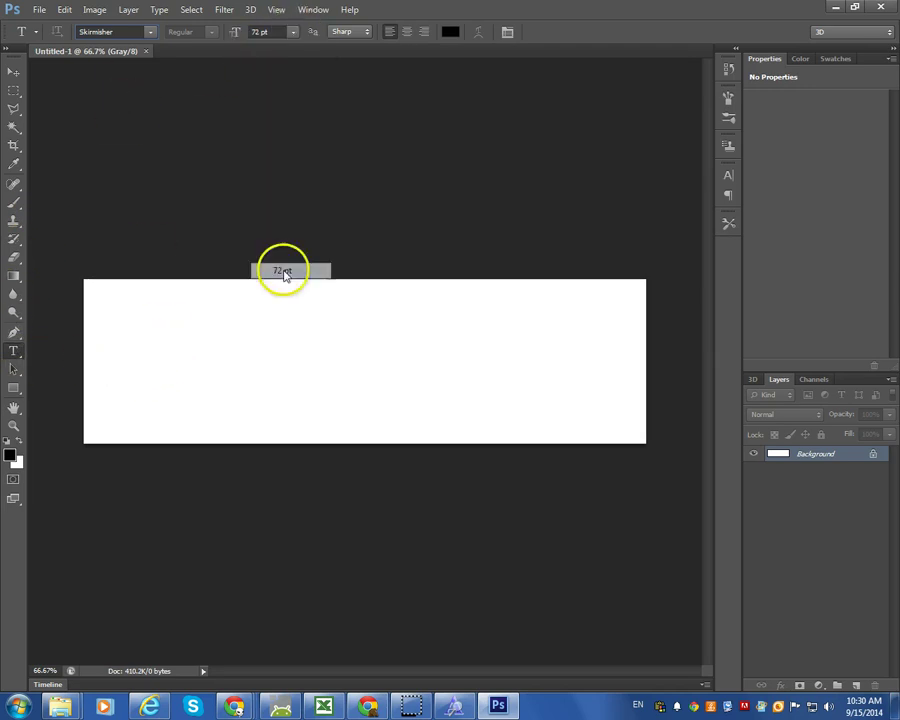
{"action": "left_click", "coordinate": [177, 358]}
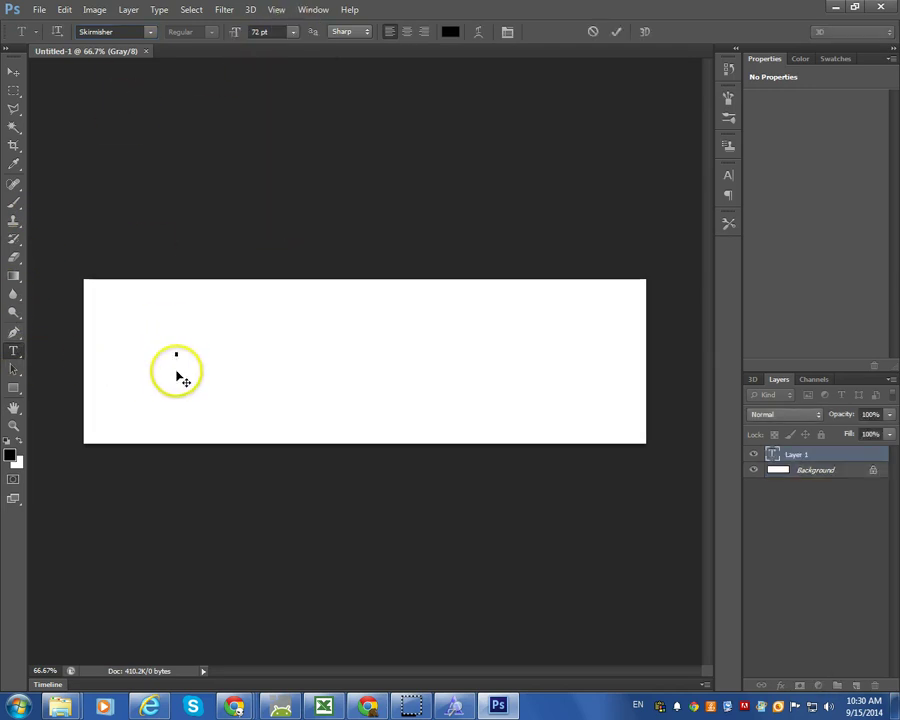
{"action": "left_click", "coordinate": [266, 32]}
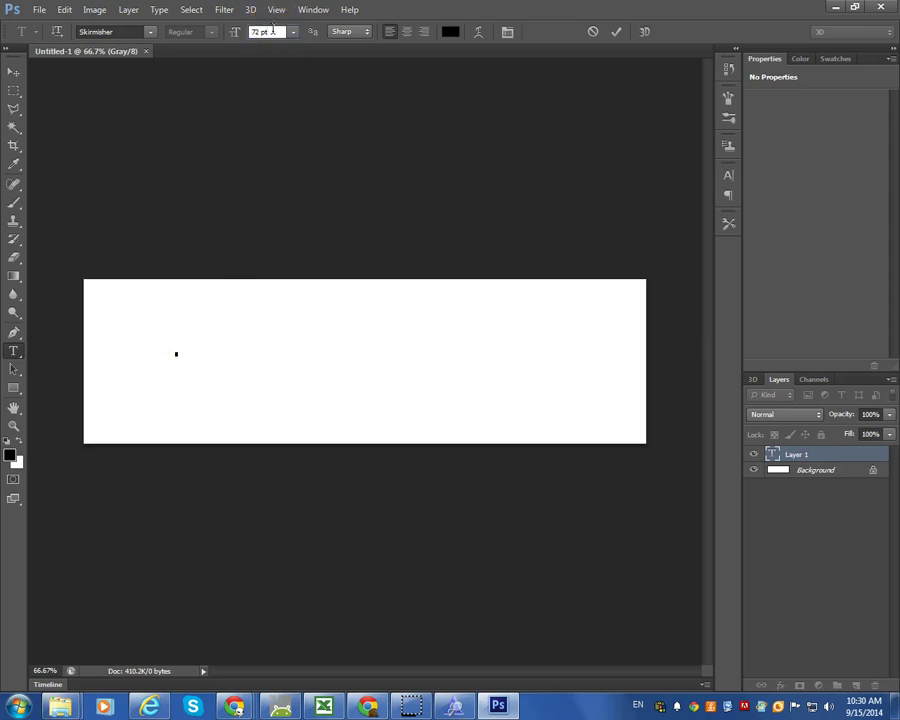
{"action": "left_click", "coordinate": [235, 33]}
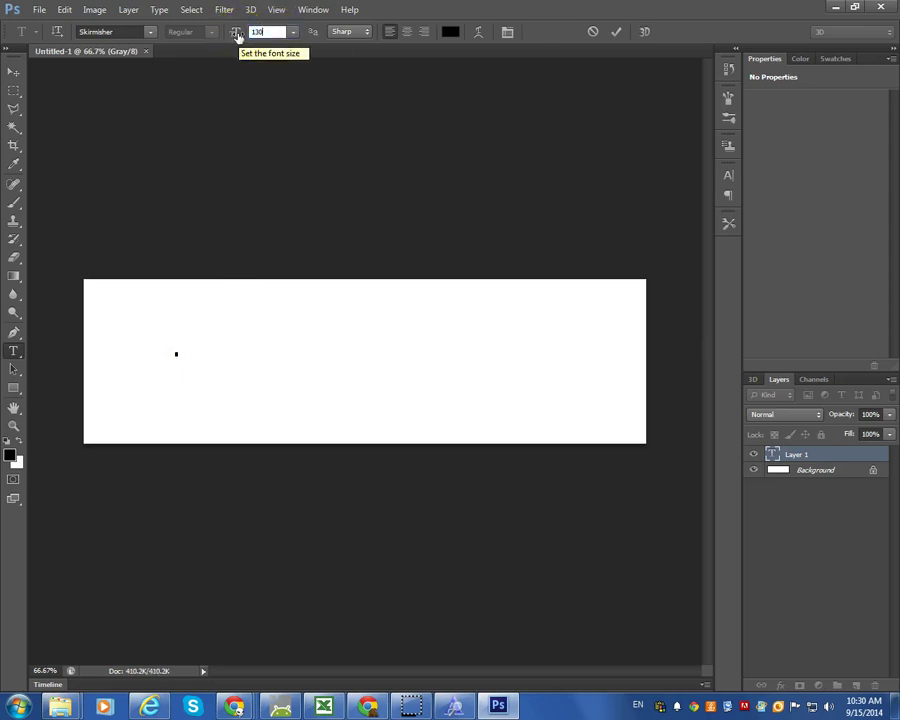
{"action": "left_click", "coordinate": [177, 354]}
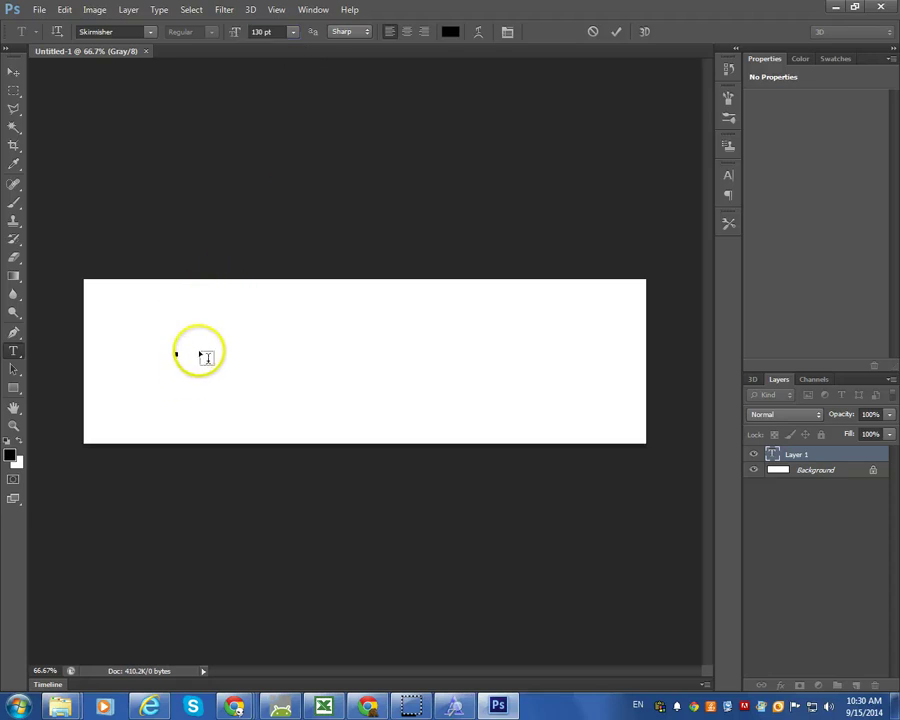
Finish typing MR DUBEAU, select the line, and drag the text left and down onto the tag.
{"action": "type", "text": "DUBEA"}
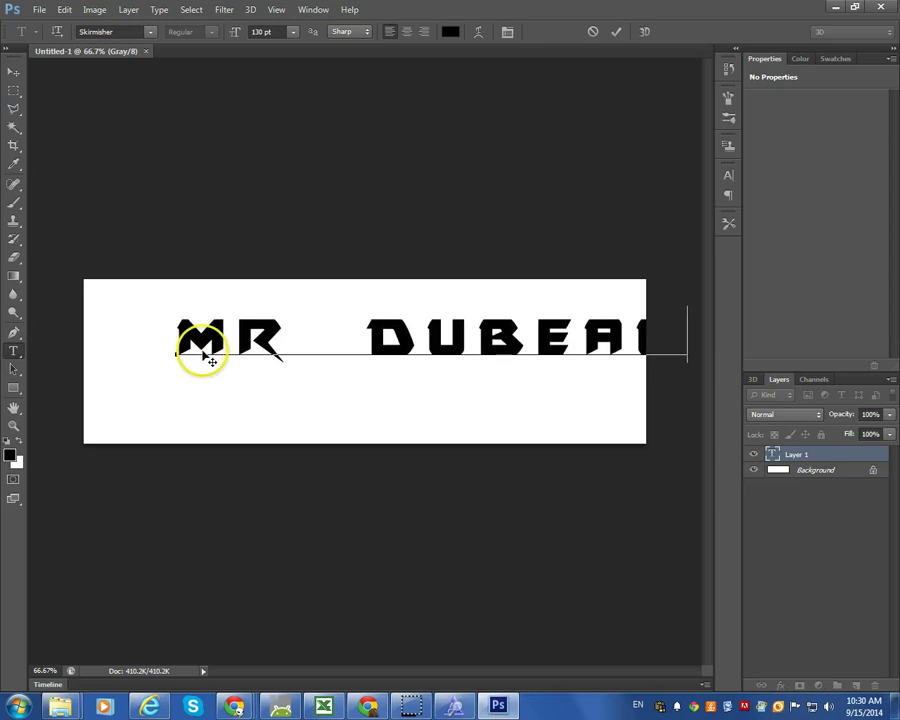
{"action": "triple_click", "coordinate": [180, 340]}
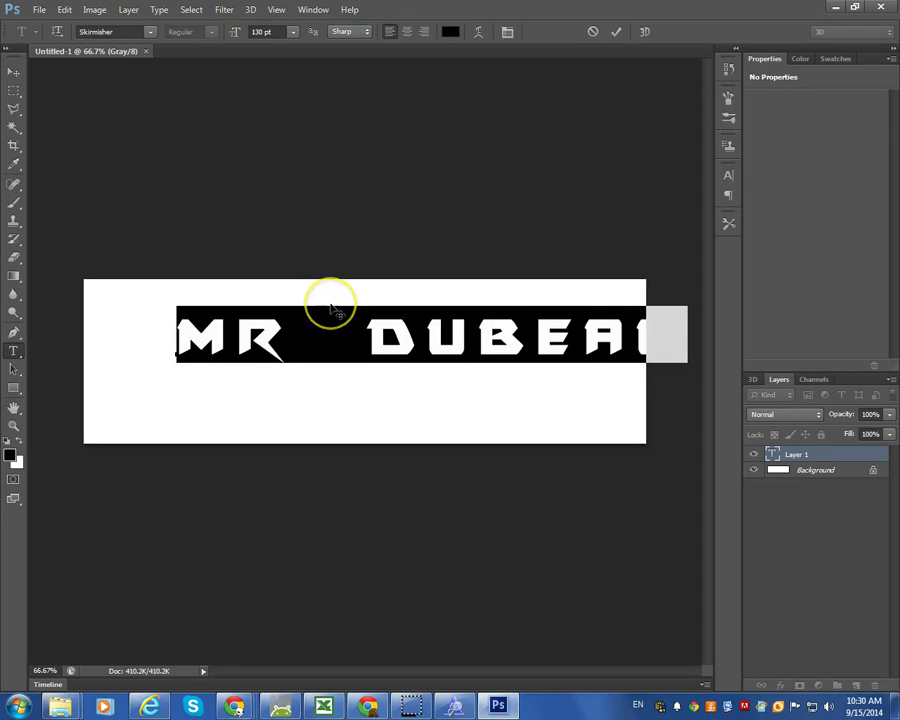
{"action": "left_click_drag", "start_coordinate": [335, 310], "coordinate": [276, 330]}
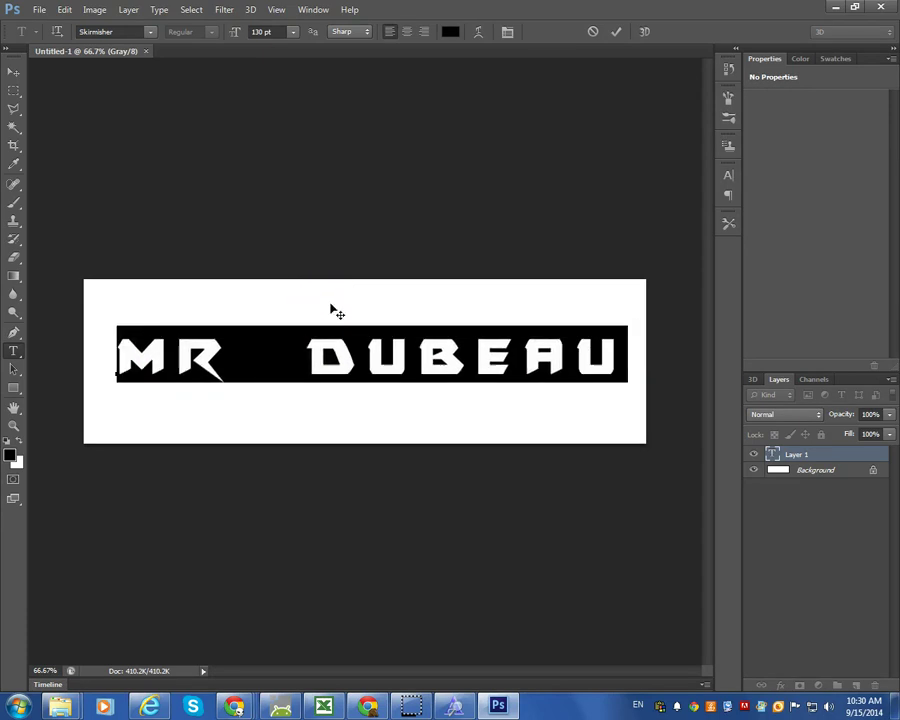
{"action": "mouse_move", "coordinate": [331, 307]}
{"action": "left_mouse_down"}
{"action": "mouse_move", "coordinate": [270, 320]}
{"action": "mouse_move", "coordinate": [302, 316]}
{"action": "left_mouse_up"}
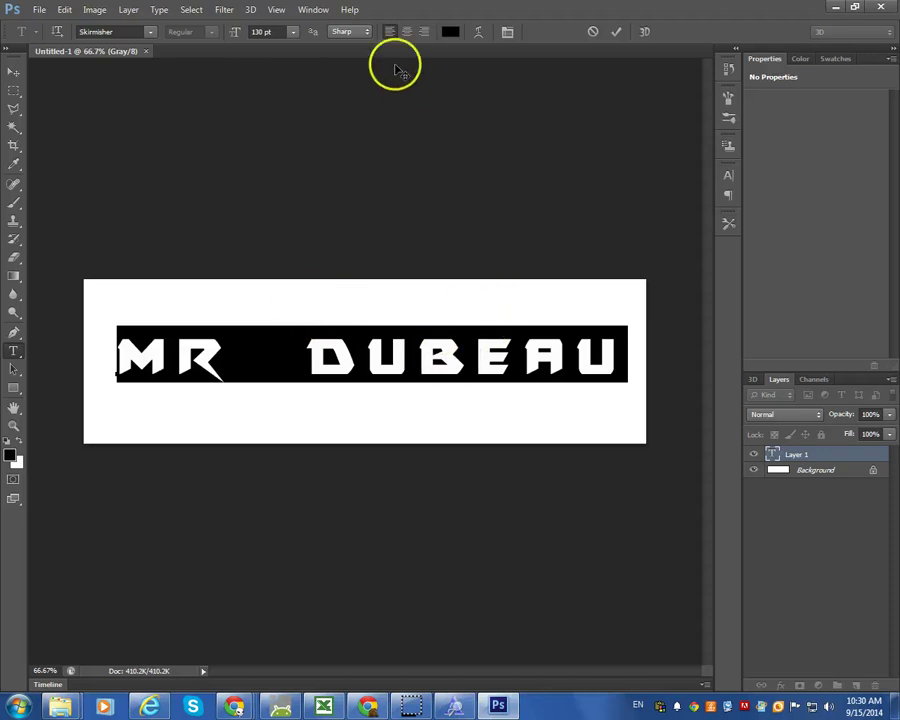
Open the Character panel and set the tracking of MR DUBEAU to 100.
{"action": "left_click", "coordinate": [312, 10]}
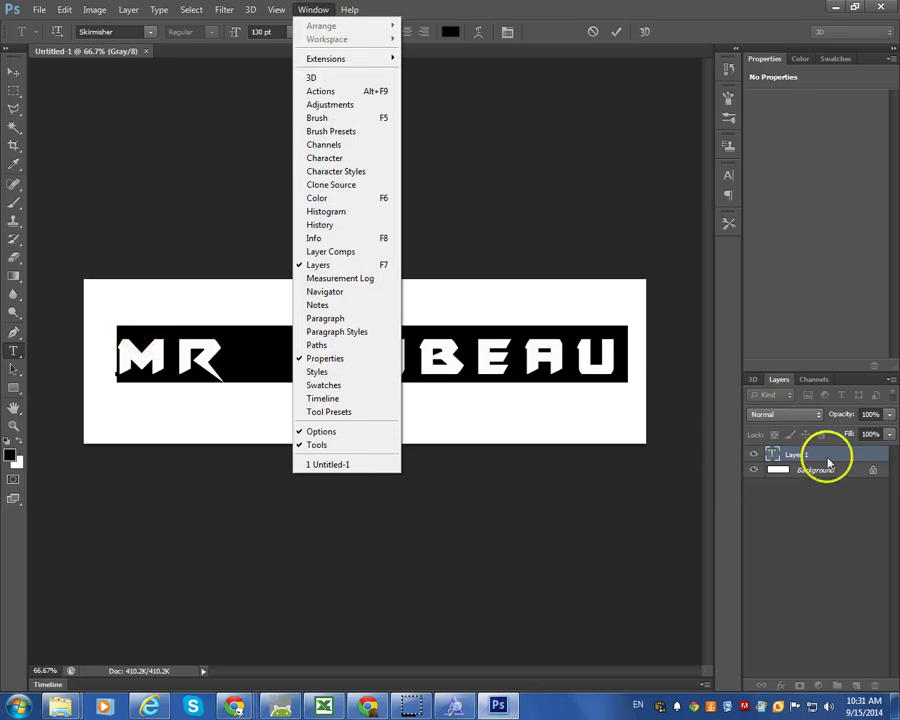
{"action": "left_click", "coordinate": [355, 158]}
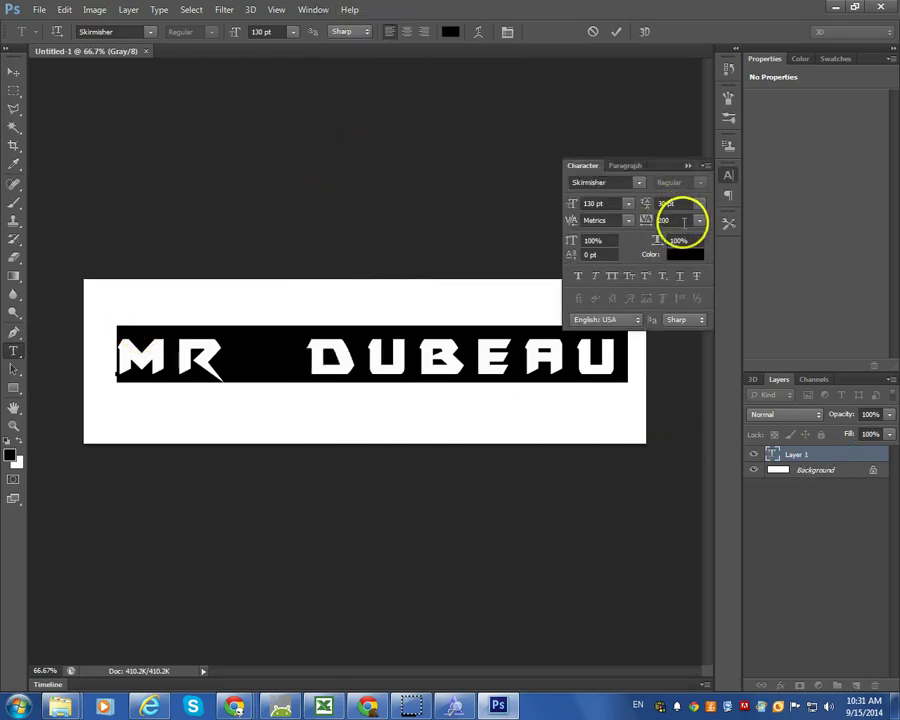
{"action": "left_click", "coordinate": [677, 220]}
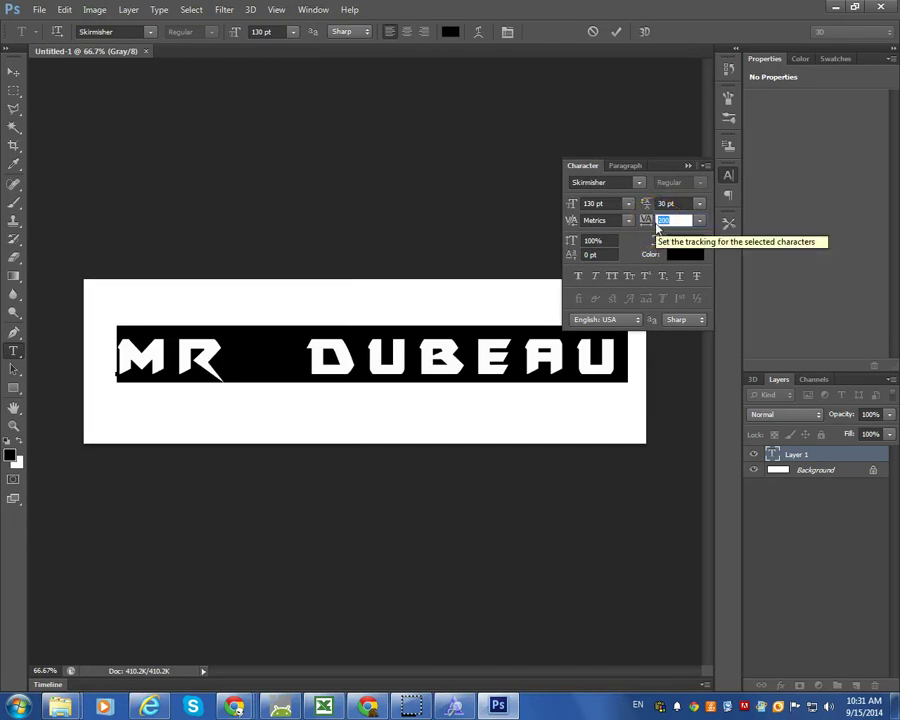
{"action": "type", "text": "0"}
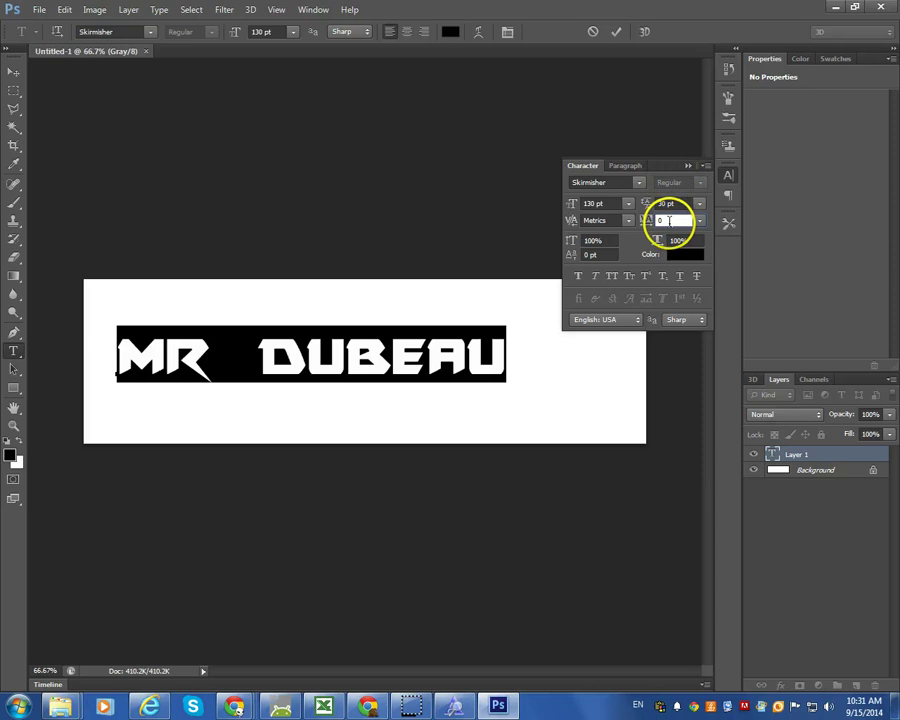
{"action": "left_click_drag", "start_coordinate": [671, 221], "coordinate": [657, 221]}
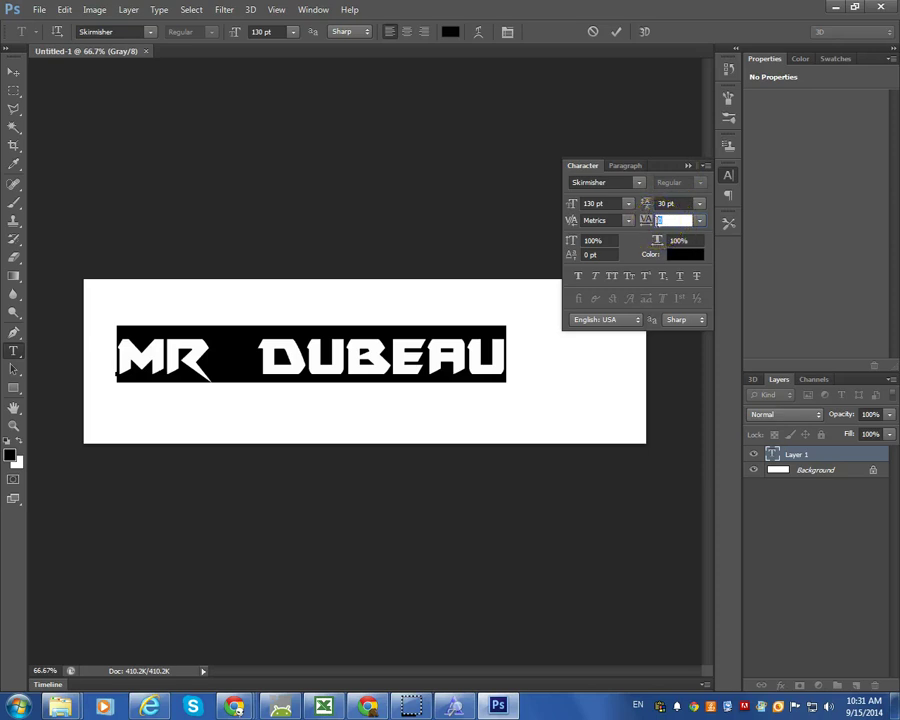
{"action": "type", "text": "100"}
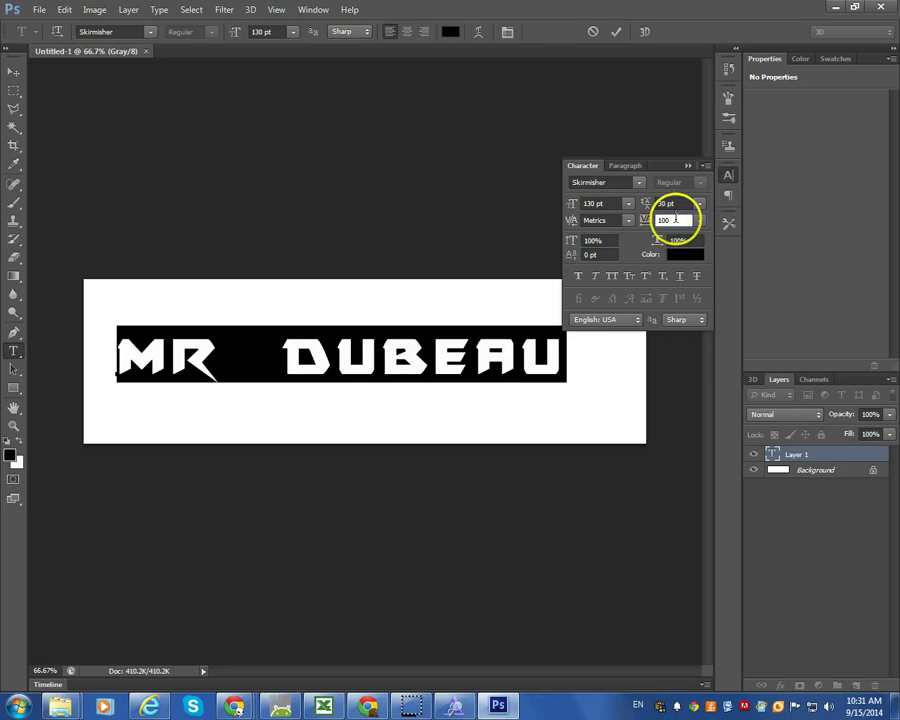
{"action": "left_click_drag", "start_coordinate": [666, 221], "coordinate": [648, 224]}
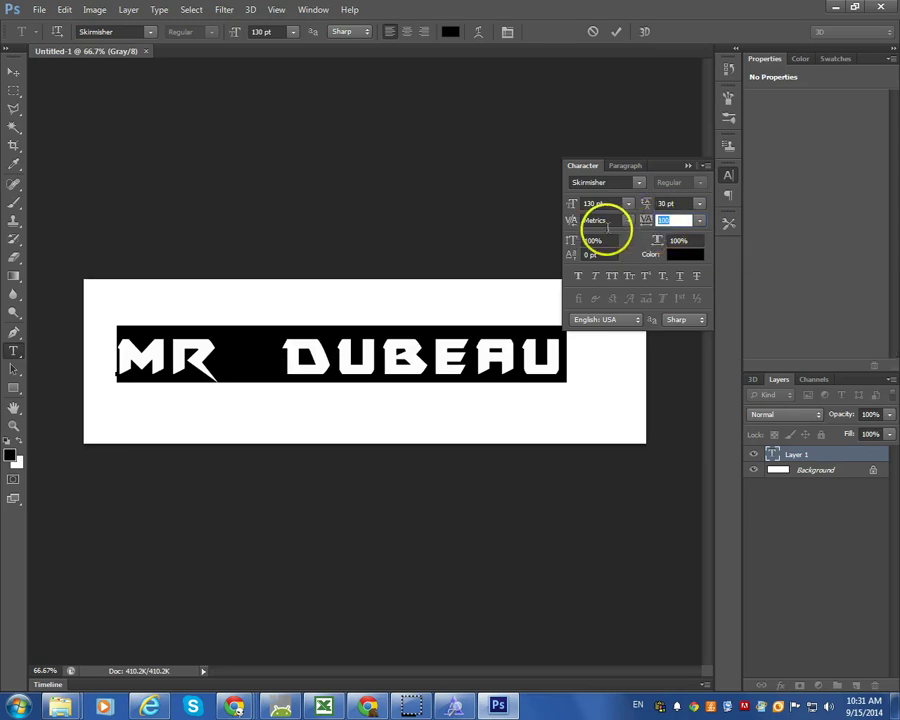
Change the vertical scale to 180% and collapse the Character panel.
{"action": "left_click_drag", "start_coordinate": [603, 242], "coordinate": [570, 244]}
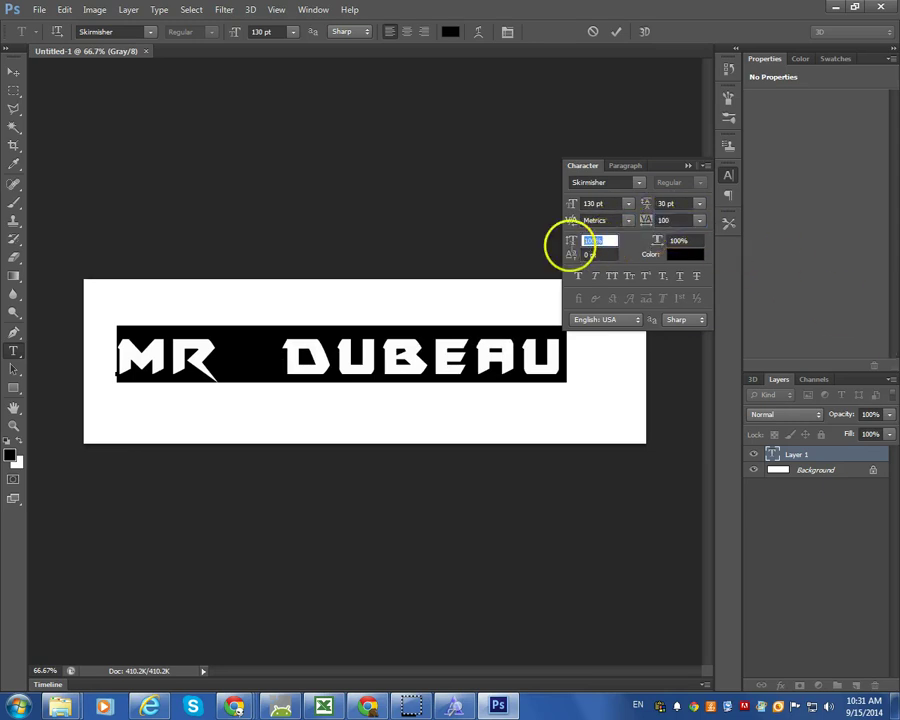
{"action": "type", "text": "140"}
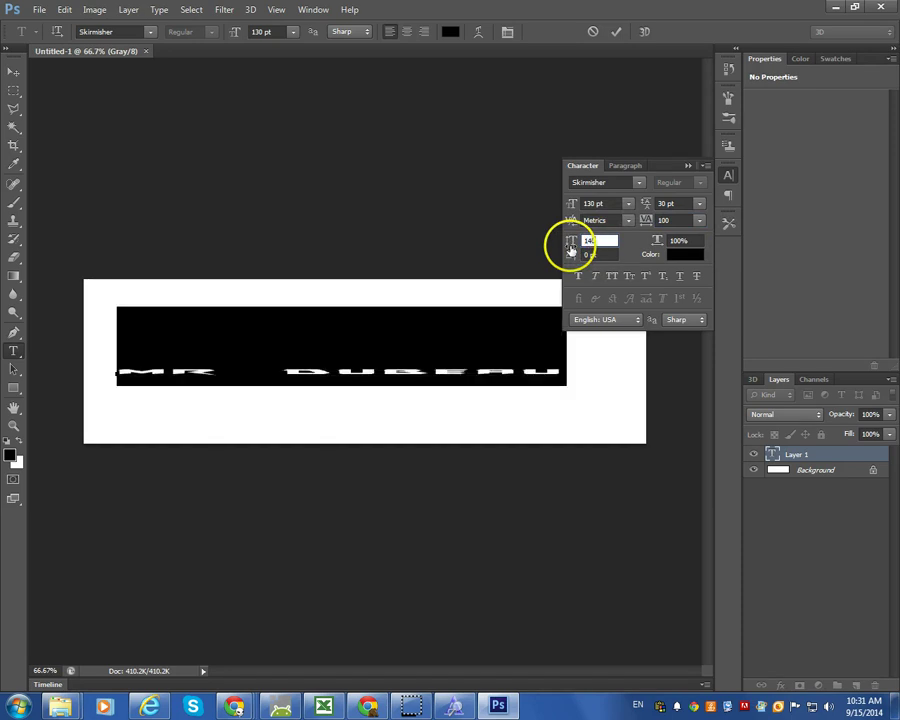
{"action": "left_click", "coordinate": [494, 333]}
{"action": "left_click_drag", "start_coordinate": [600, 240], "coordinate": [588, 242]}
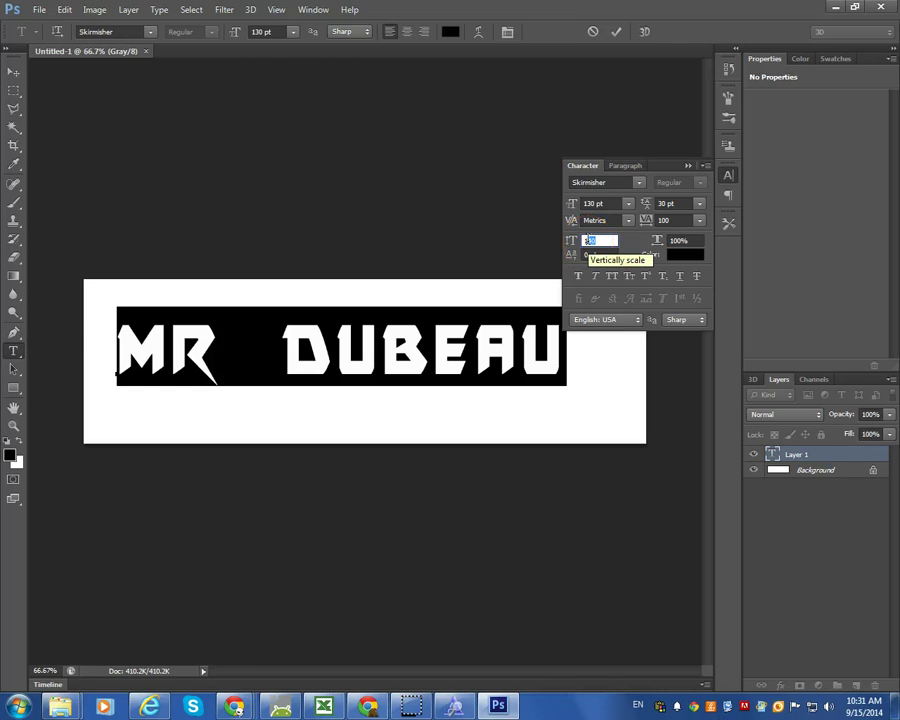
{"action": "type", "text": "180"}
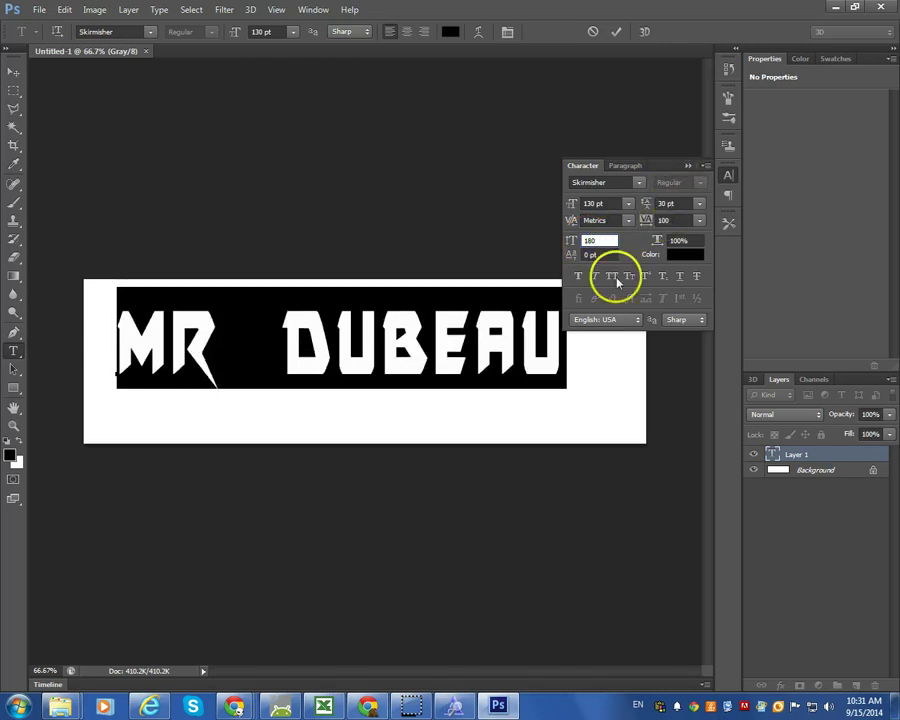
{"action": "left_click", "coordinate": [687, 166]}
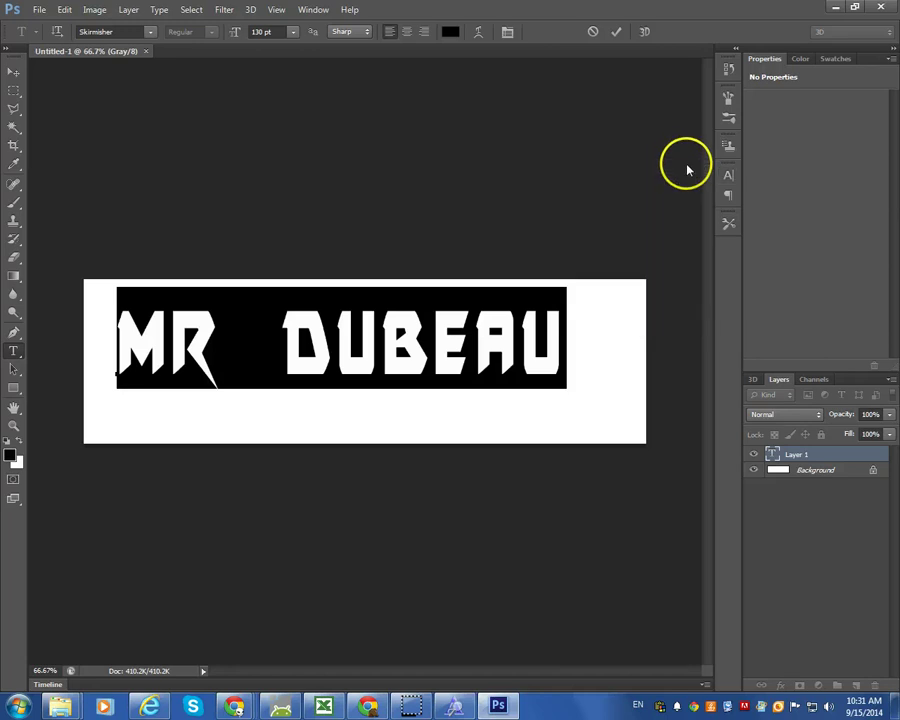
Undo the accidental deletion of MR DUBEAU and move the text down and right.
{"action": "key", "text": "BackSpace"}
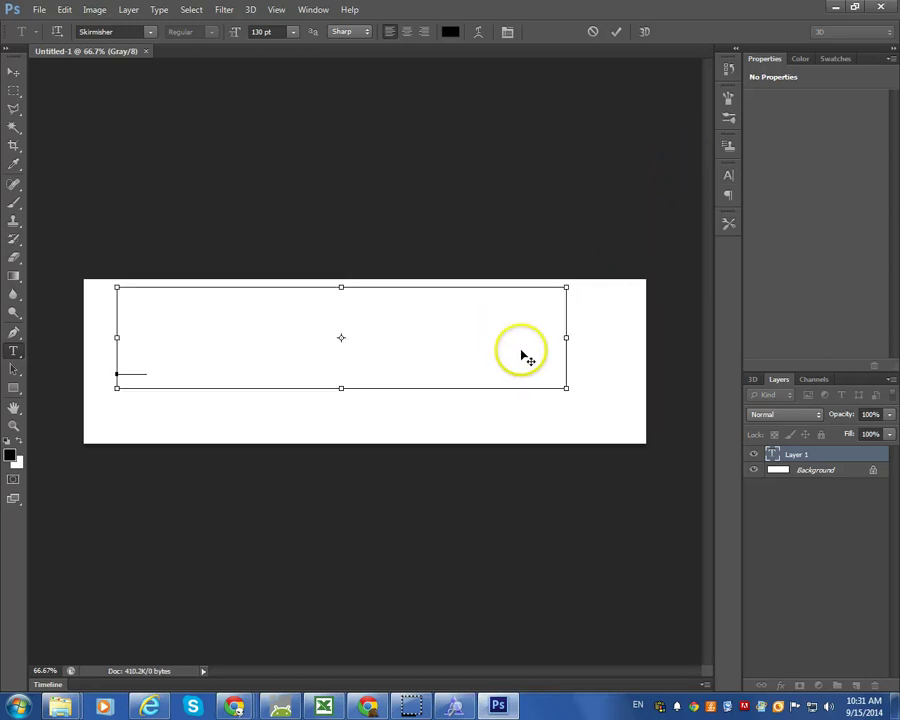
{"action": "key", "text": "ctrl+z"}
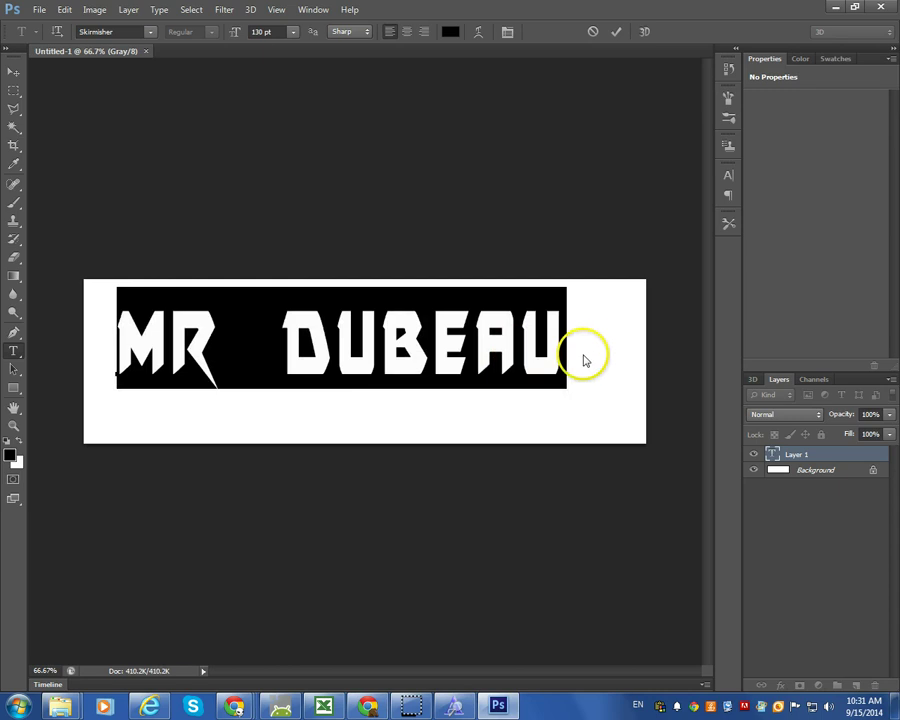
{"action": "left_click", "coordinate": [13, 71]}
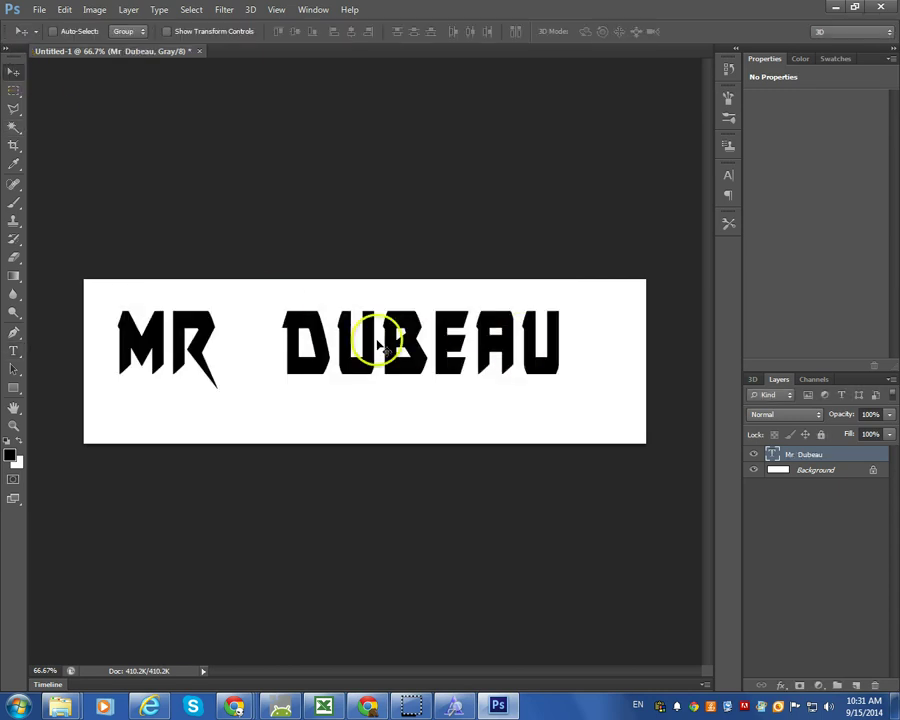
{"action": "left_click_drag", "start_coordinate": [362, 337], "coordinate": [378, 352]}
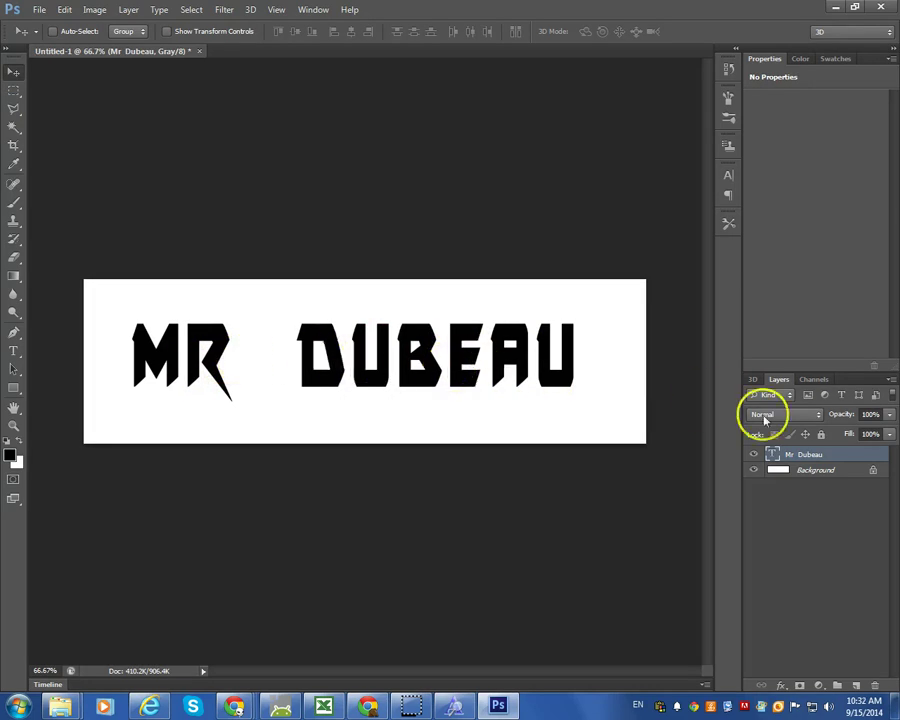
Rasterize the MR DUBEAU type layer.
{"action": "right_click", "coordinate": [817, 459]}
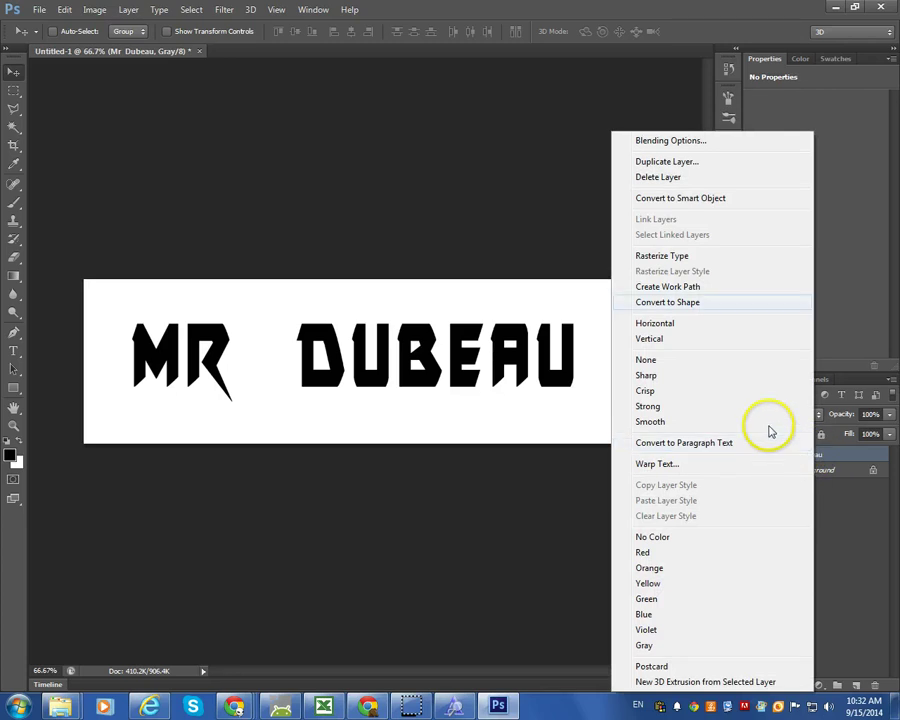
{"action": "left_click", "coordinate": [714, 259]}
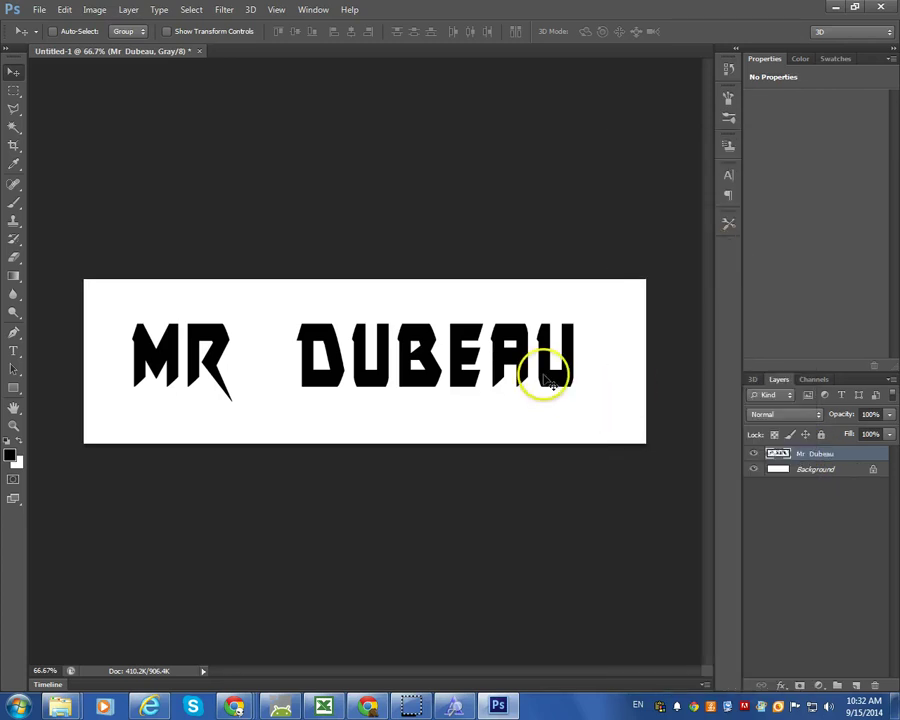
{"action": "left_click", "coordinate": [146, 348]}
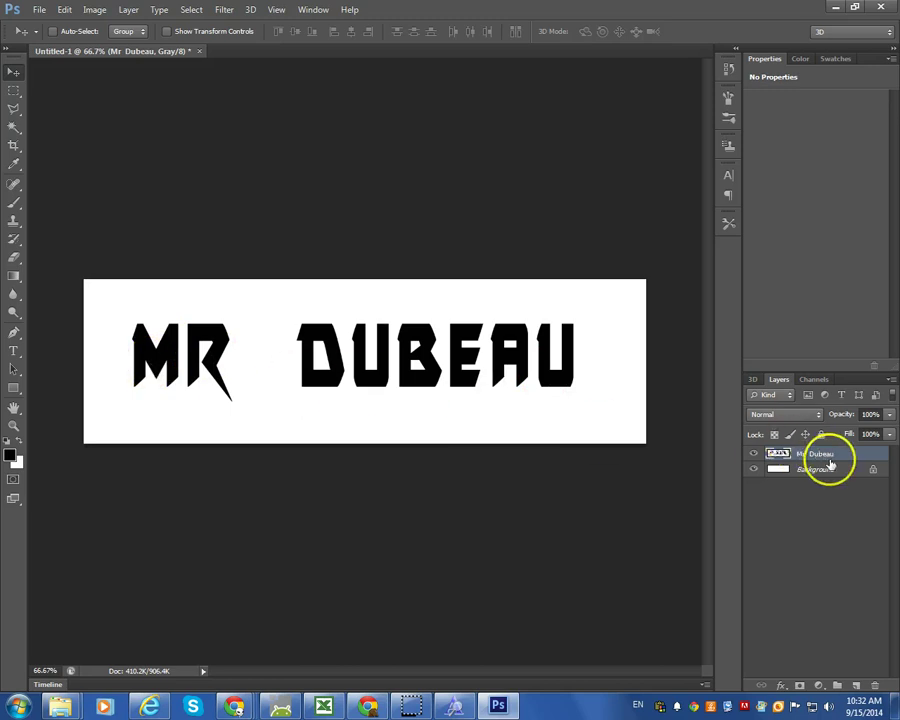
Cut the final U of DUBEAU onto its own Layer 1 and drag it down below the A.
{"action": "left_click", "coordinate": [14, 90]}
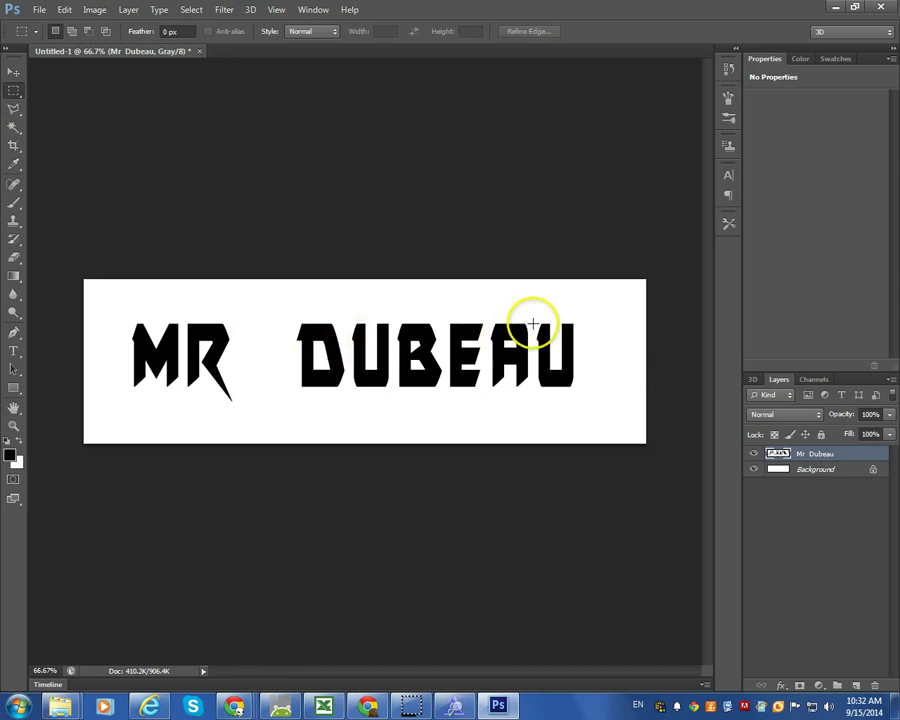
{"action": "left_click_drag", "start_coordinate": [534, 318], "coordinate": [576, 390]}
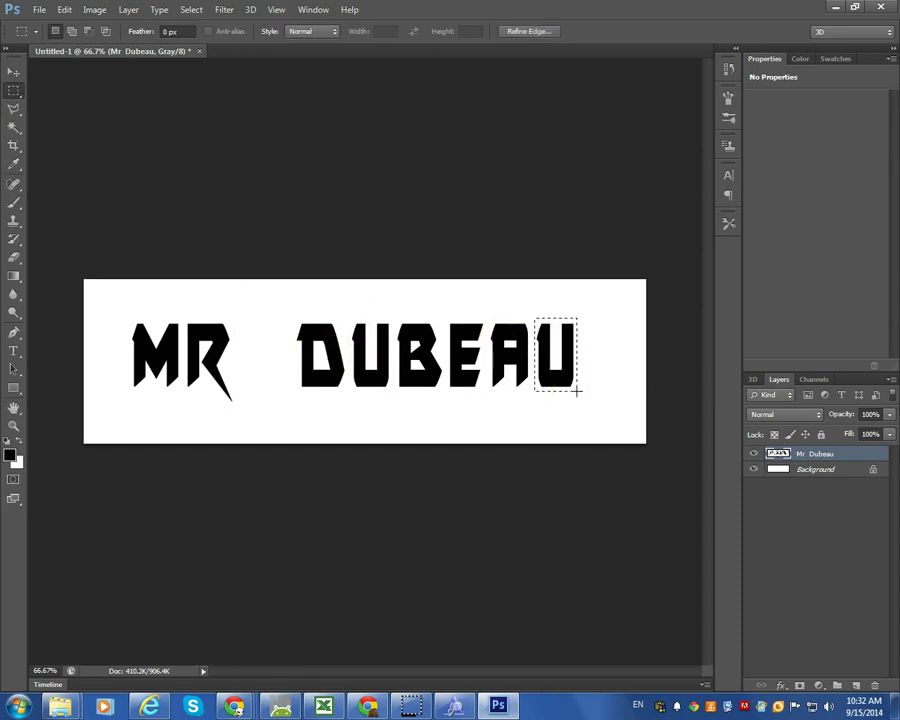
{"action": "key", "text": "ctrl+x"}
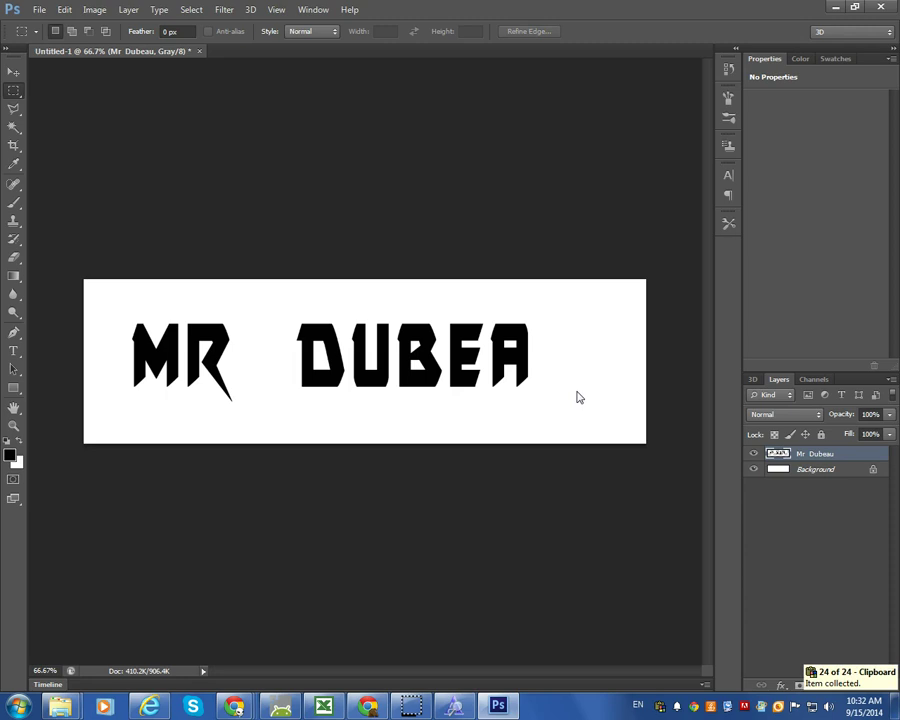
{"action": "left_click", "coordinate": [566, 376]}
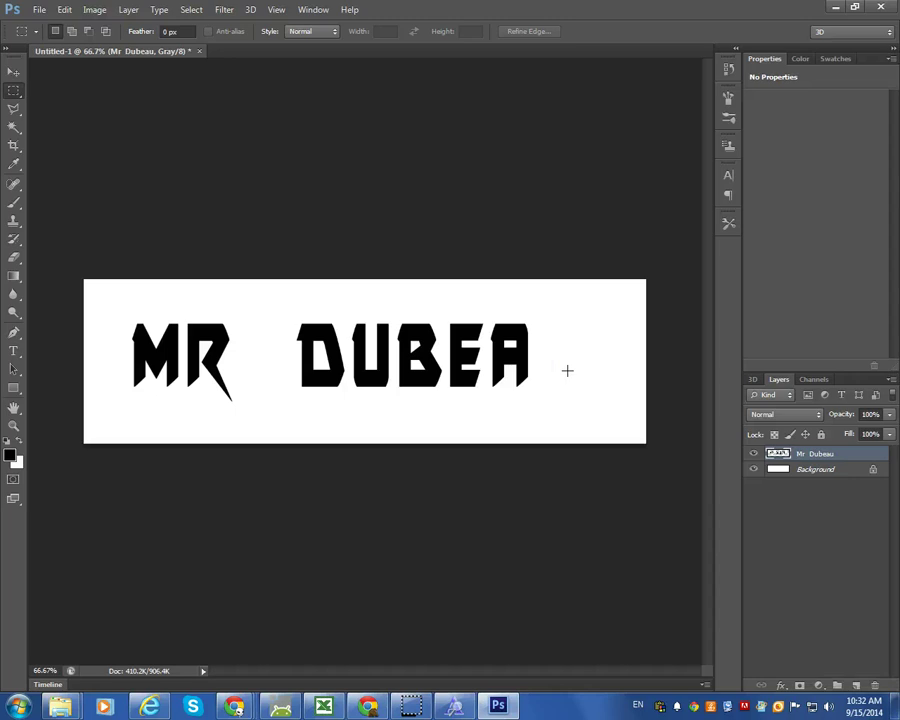
{"action": "key", "text": "ctrl+v"}
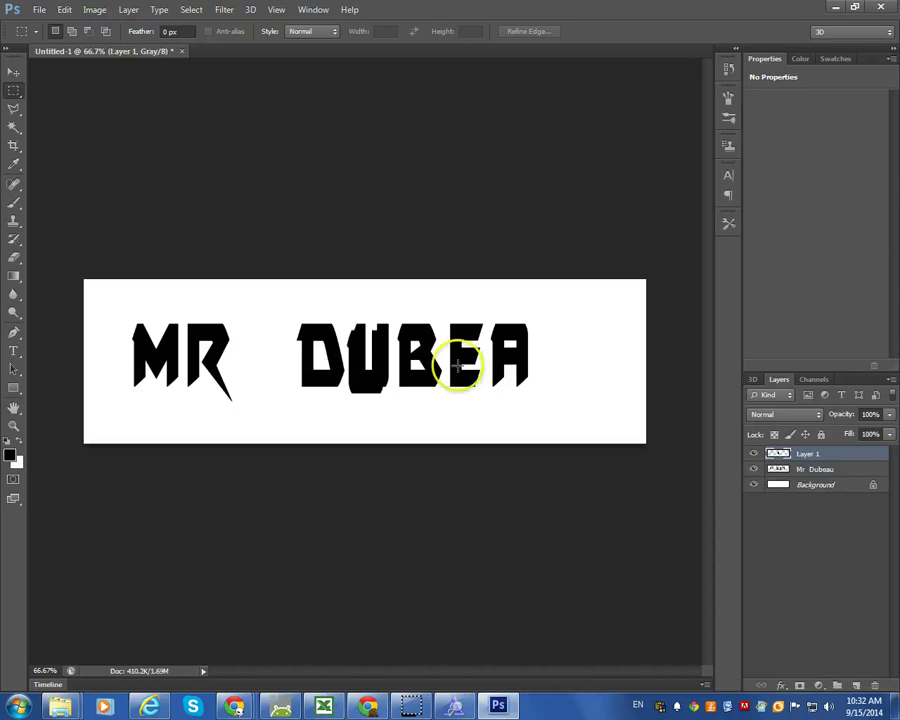
{"action": "left_click", "coordinate": [14, 72]}
{"action": "left_click_drag", "start_coordinate": [400, 402], "coordinate": [549, 422]}
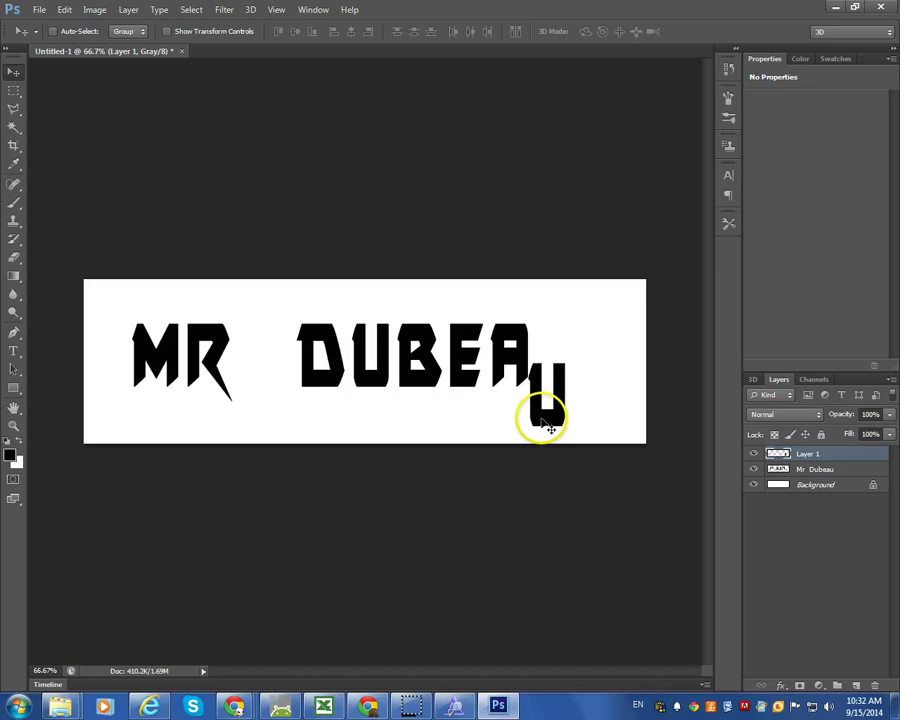
Marquee around the D of DUBEAU and try to cut it, dismissing the empty-selection error.
{"action": "left_click", "coordinate": [15, 90]}
{"action": "left_click_drag", "start_coordinate": [286, 315], "coordinate": [347, 401]}
{"action": "key", "text": "ctrl+x"}
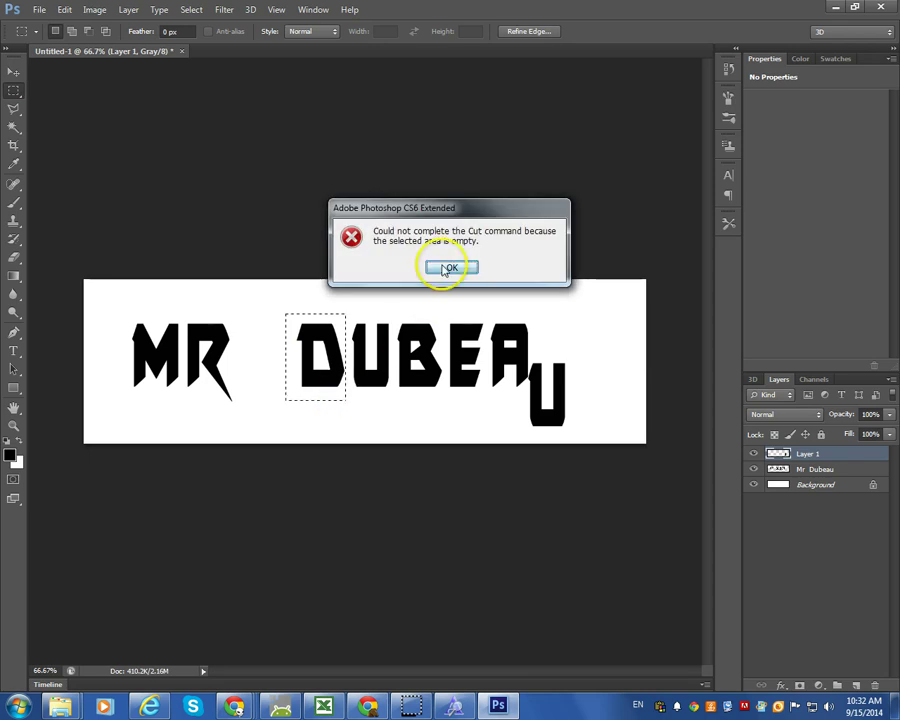
{"action": "left_click", "coordinate": [440, 264]}
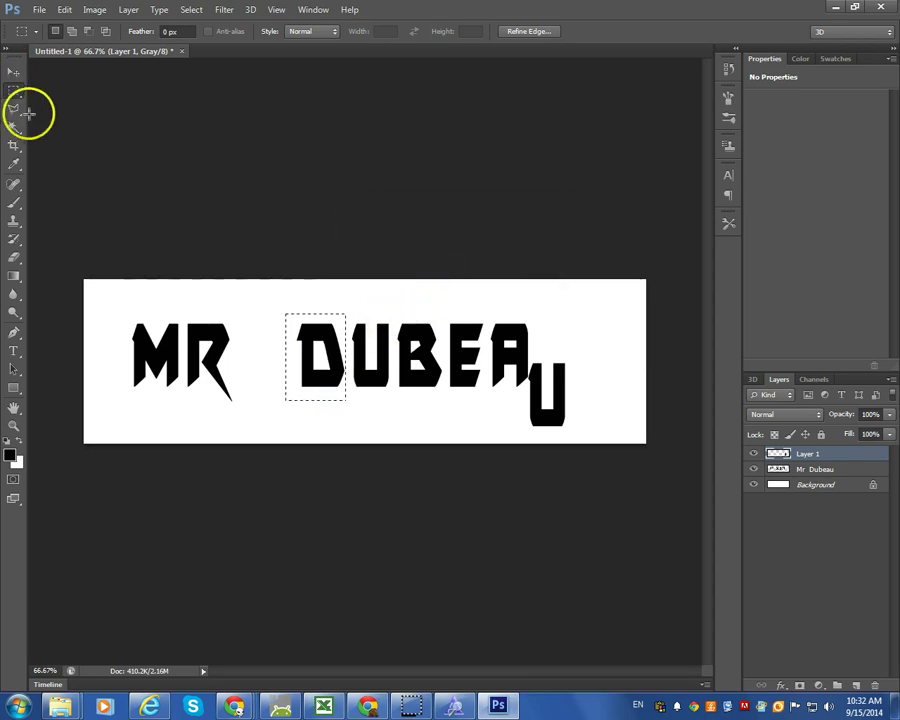
Retry cutting the D, adding an empty Layer 2, but the selected area stays empty.
{"action": "key", "text": "ctrl+x"}
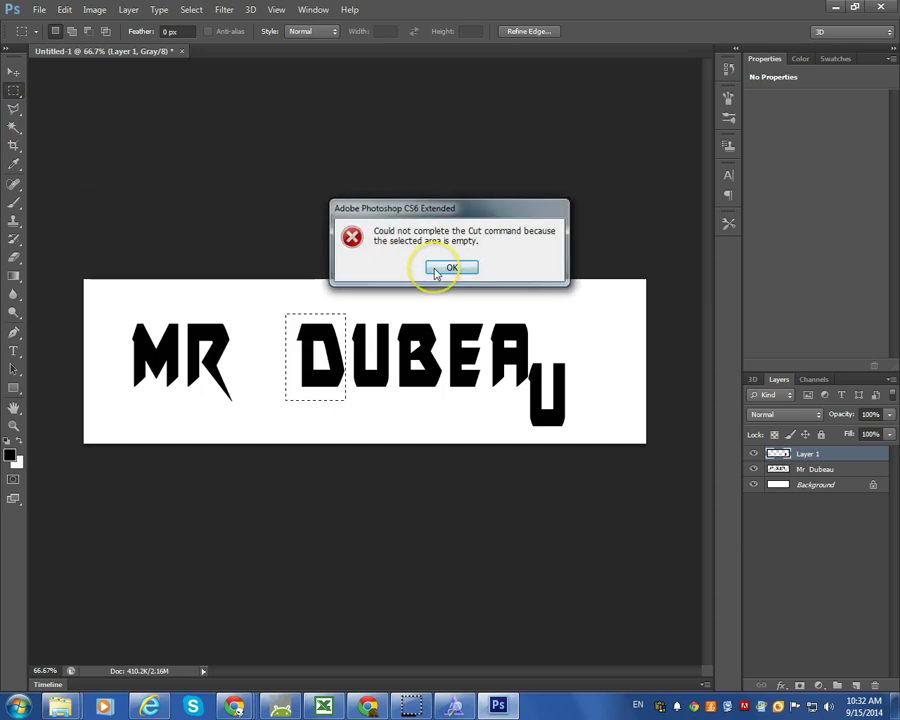
{"action": "left_click", "coordinate": [446, 267]}
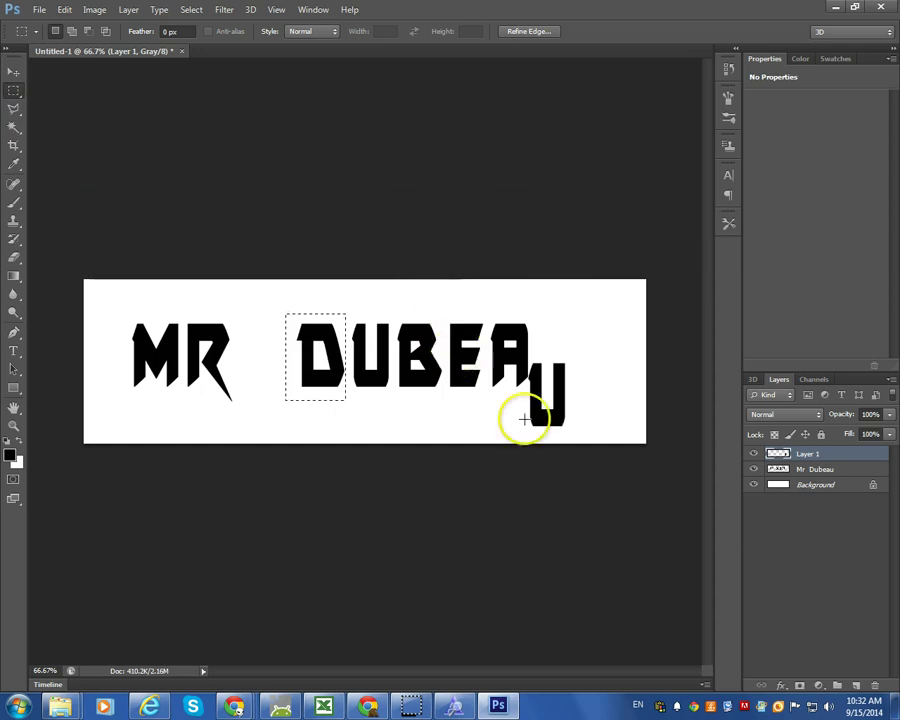
{"action": "left_click", "coordinate": [859, 688]}
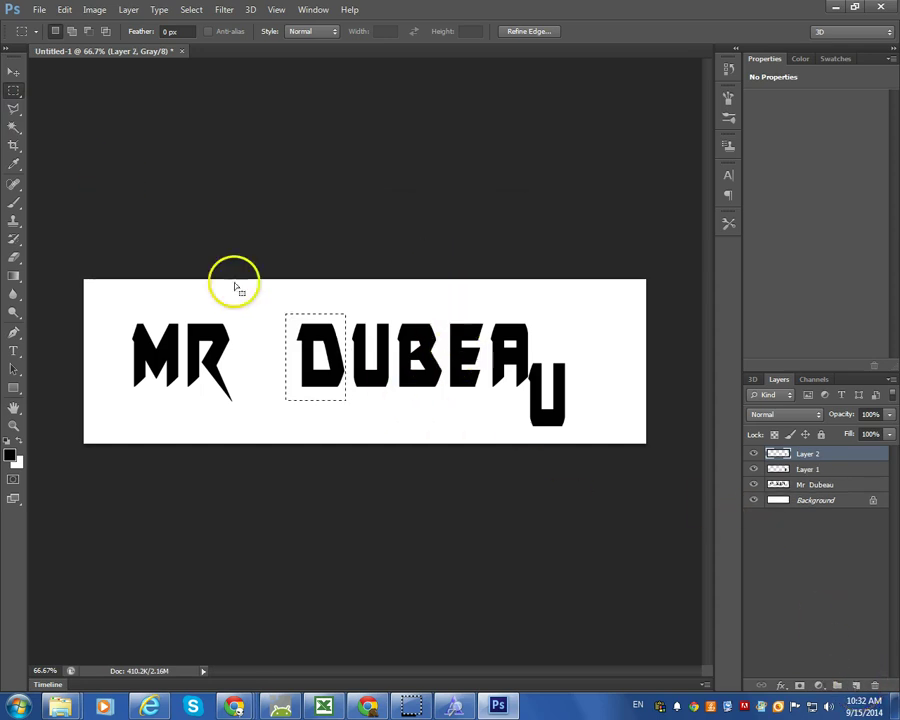
{"action": "key", "text": "ctrl+x"}
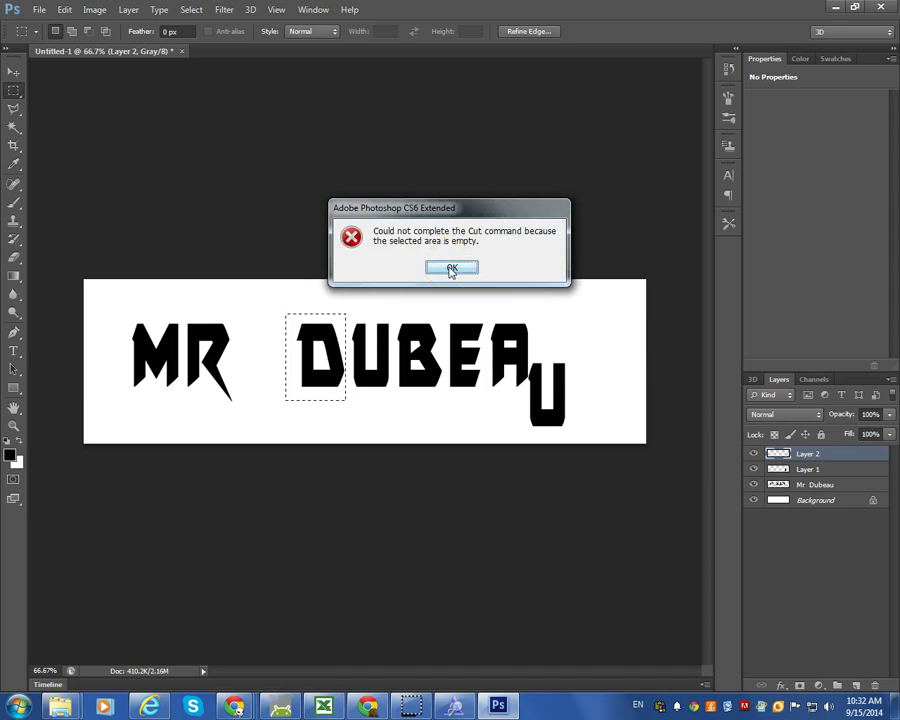
{"action": "left_click", "coordinate": [451, 268]}
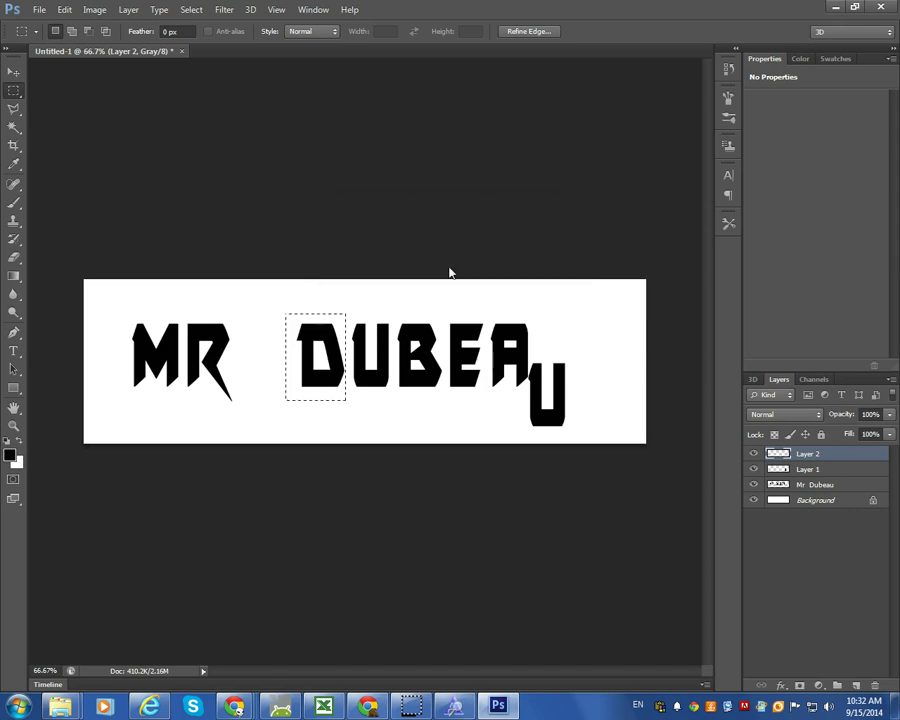
Undo the empty Layer 2 and select the Mr Dubeau layer with the Move tool.
{"action": "key", "text": "ctrl+z"}
{"action": "key", "text": "v"}
{"action": "left_click", "coordinate": [249, 430]}
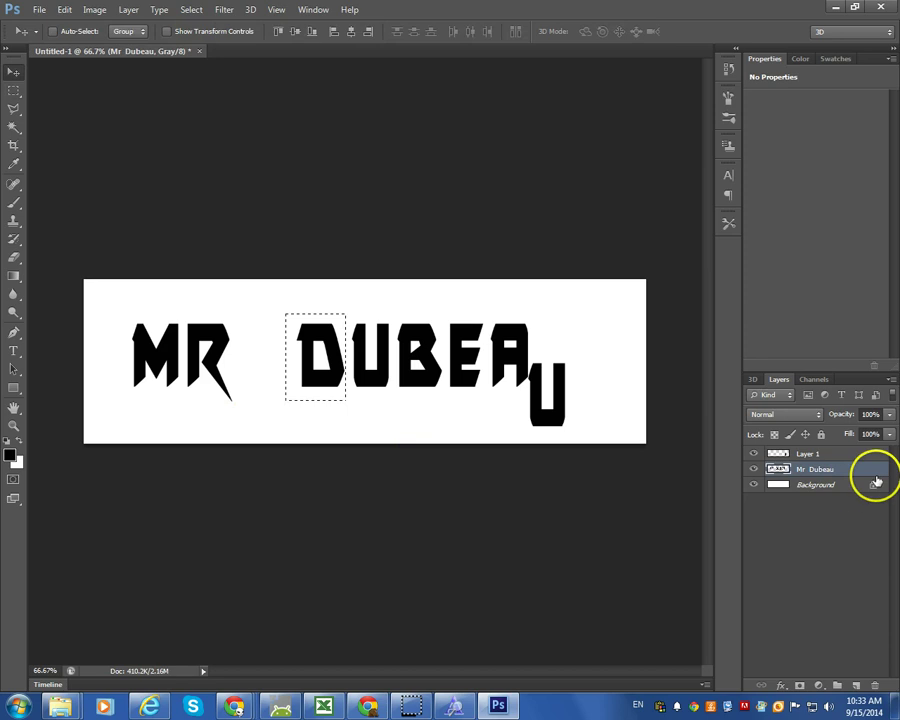
{"action": "left_click_drag", "start_coordinate": [868, 474], "coordinate": [772, 474]}
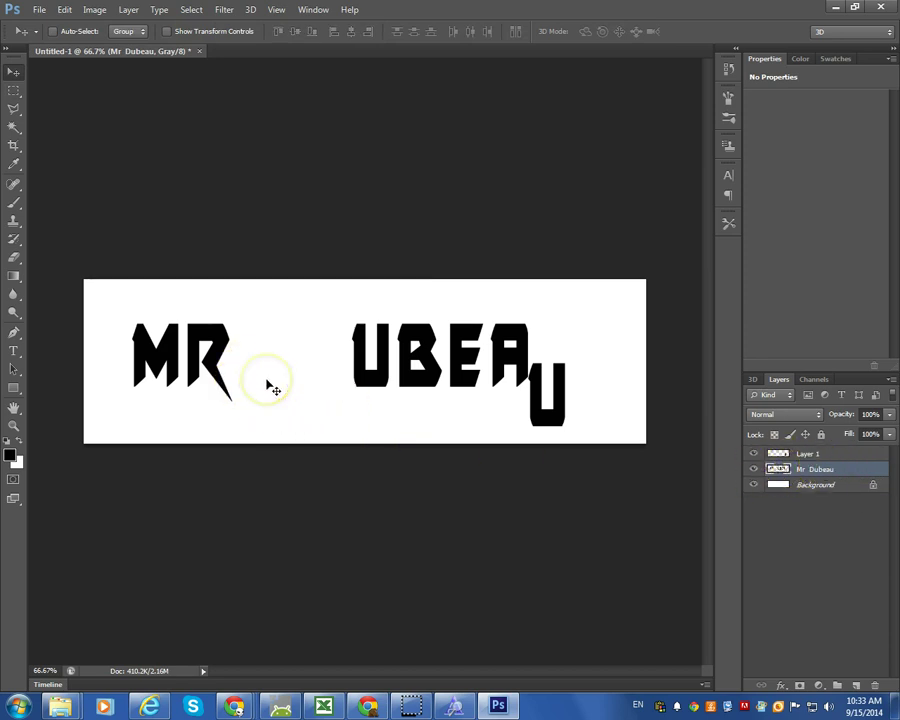
Paste the D onto a new layer and align it over the original D beside UBEA.
{"action": "key", "text": "ctrl+v"}
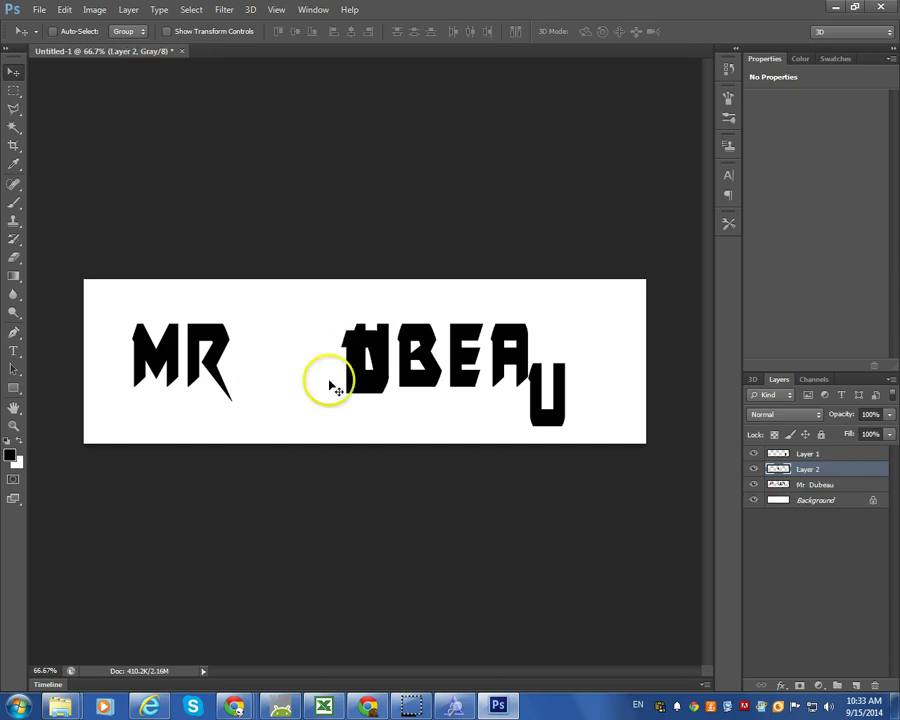
{"action": "left_click_drag", "start_coordinate": [330, 343], "coordinate": [302, 331]}
{"action": "right_click", "coordinate": [306, 333]}
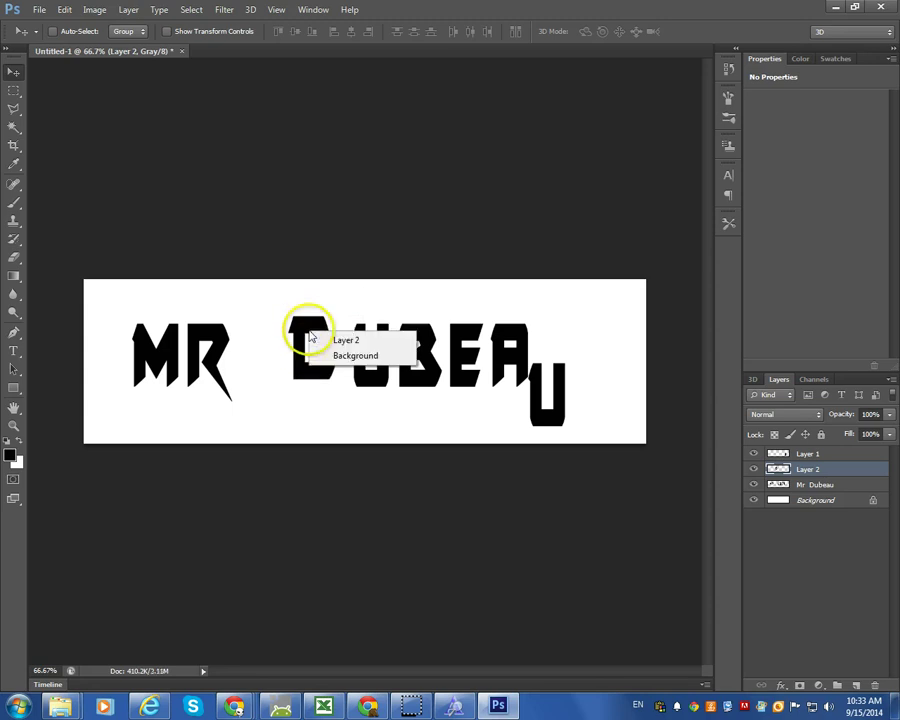
{"action": "left_click_drag", "start_coordinate": [305, 388], "coordinate": [321, 373]}
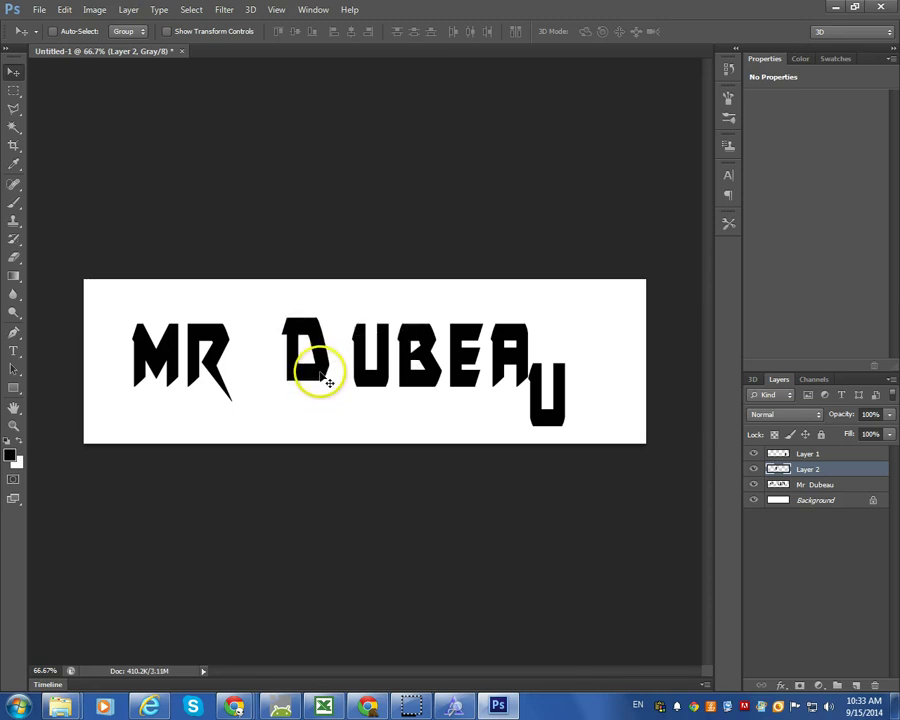
{"action": "right_click", "coordinate": [321, 379]}
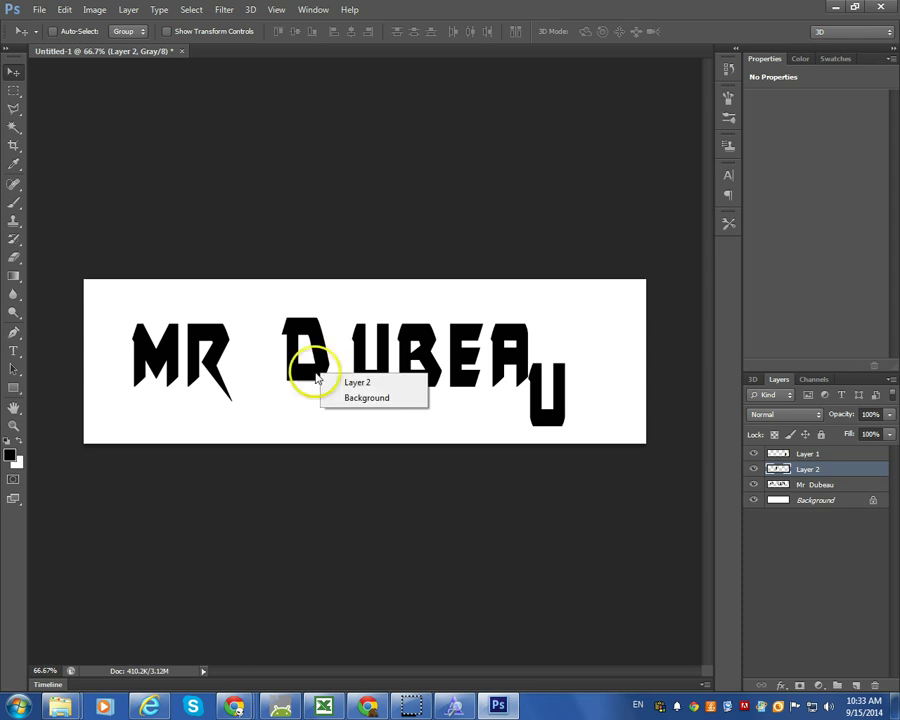
{"action": "left_click", "coordinate": [672, 410]}
{"action": "right_click", "coordinate": [806, 456]}
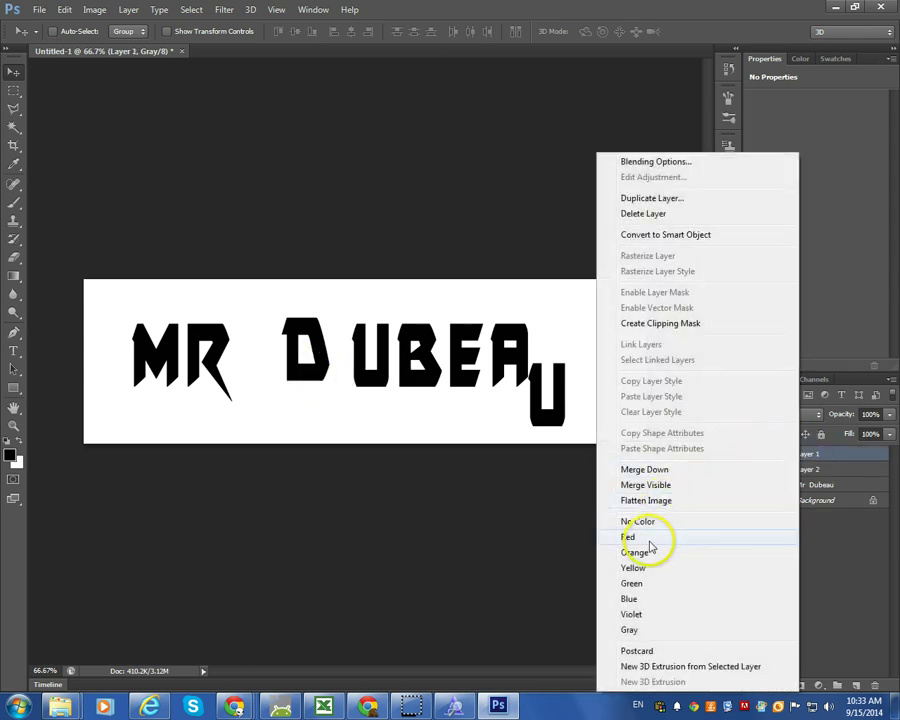
{"action": "left_click", "coordinate": [320, 375]}
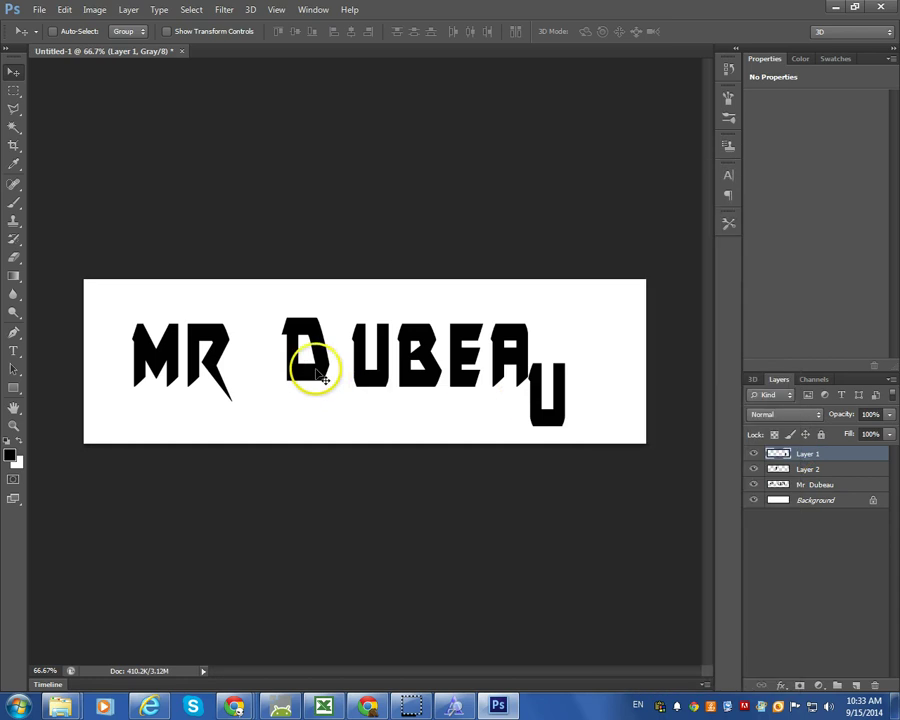
{"action": "left_click_drag", "start_coordinate": [318, 372], "coordinate": [320, 368]}
Scale the D on Layer 2 to about 151% height, commit, and shift it right beside UBEAU.
{"action": "left_click", "coordinate": [795, 469]}
{"action": "key", "text": "ctrl+t"}
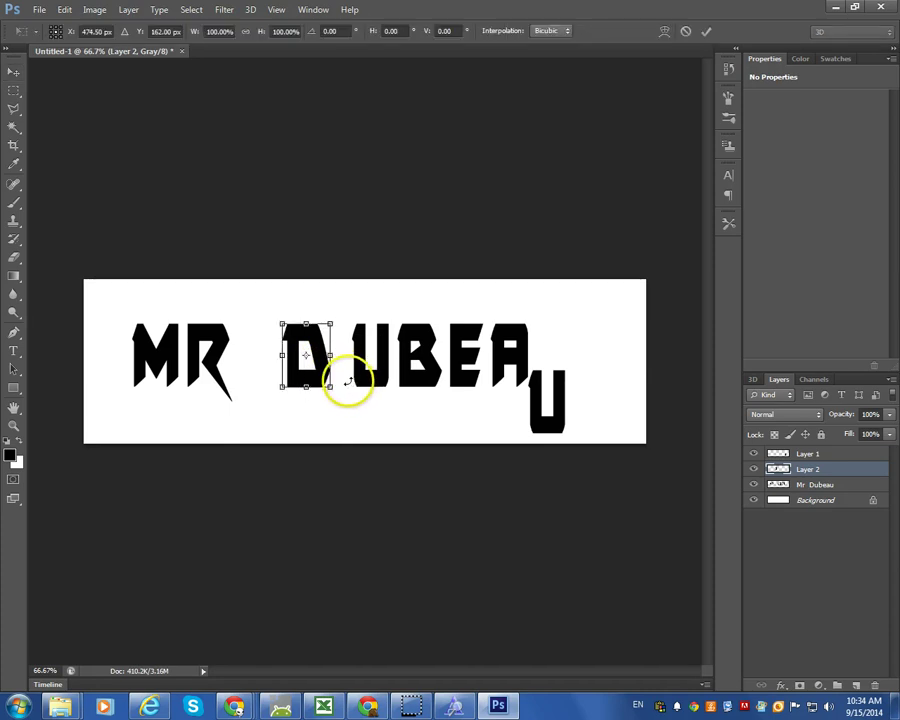
{"action": "left_click_drag", "start_coordinate": [281, 323], "coordinate": [271, 290]}
{"action": "left_click_drag", "start_coordinate": [306, 339], "coordinate": [325, 353]}
{"action": "left_click", "coordinate": [327, 356]}
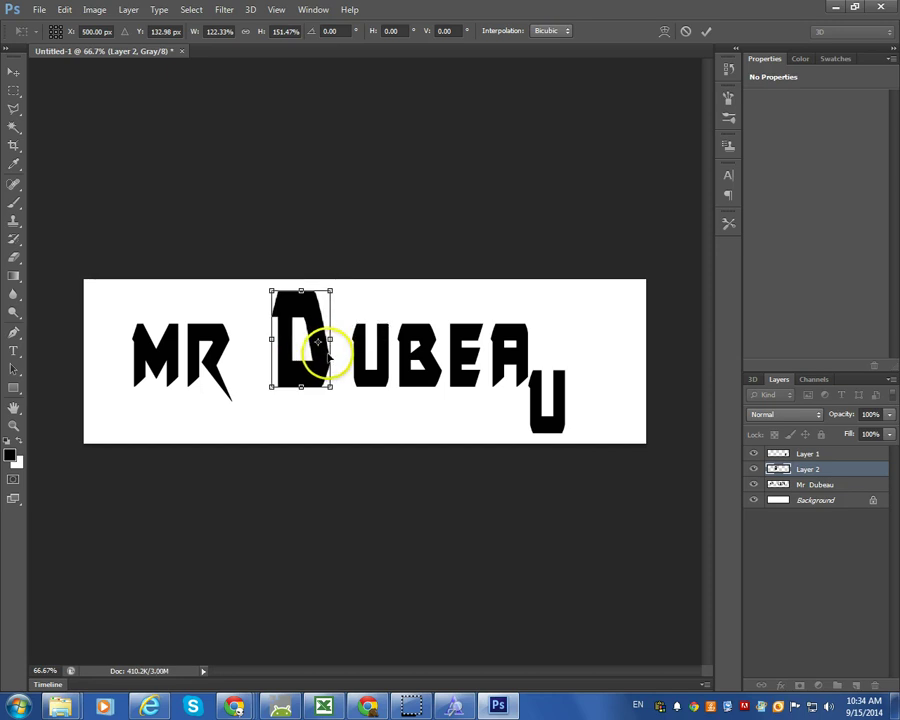
{"action": "key", "text": "Return"}
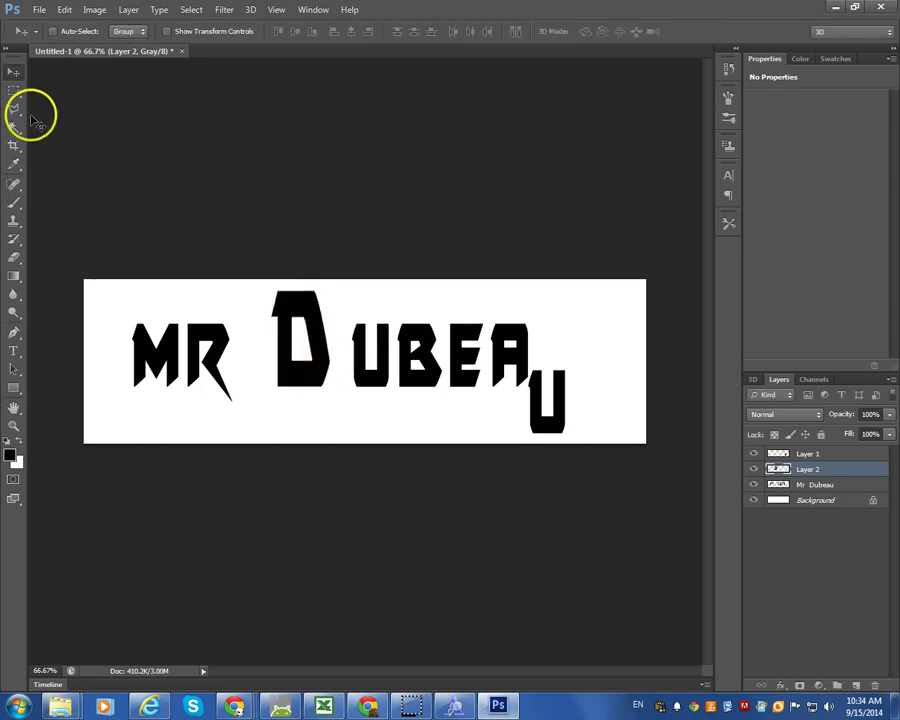
{"action": "left_click_drag", "start_coordinate": [293, 306], "coordinate": [315, 303]}
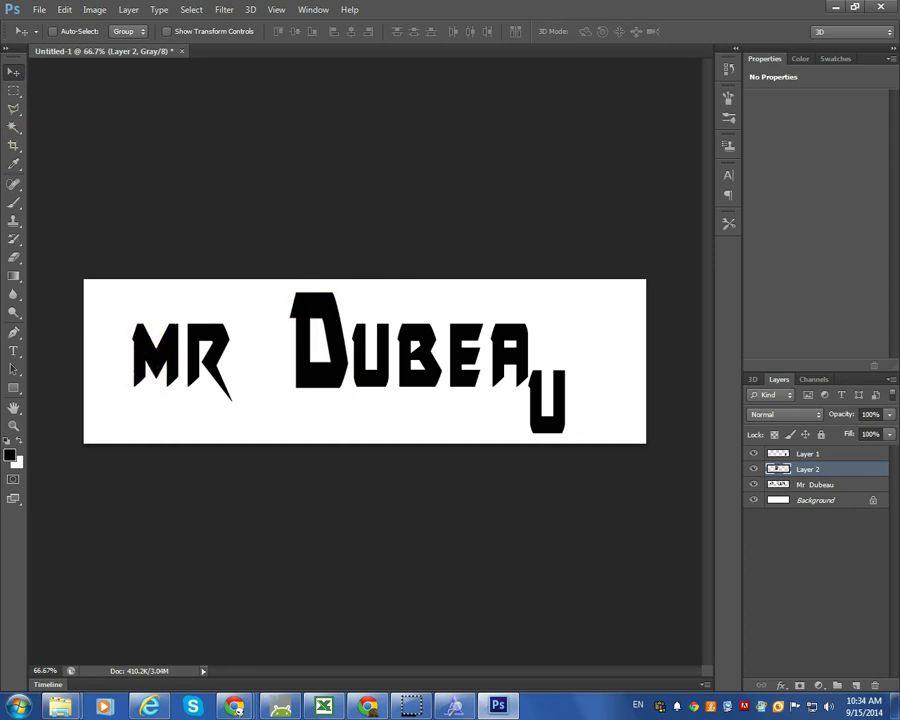
Cut the M from the Mr Dubeau layer and paste it onto its own Layer 3.
{"action": "left_click", "coordinate": [13, 89]}
{"action": "left_click_drag", "start_coordinate": [110, 302], "coordinate": [184, 402]}
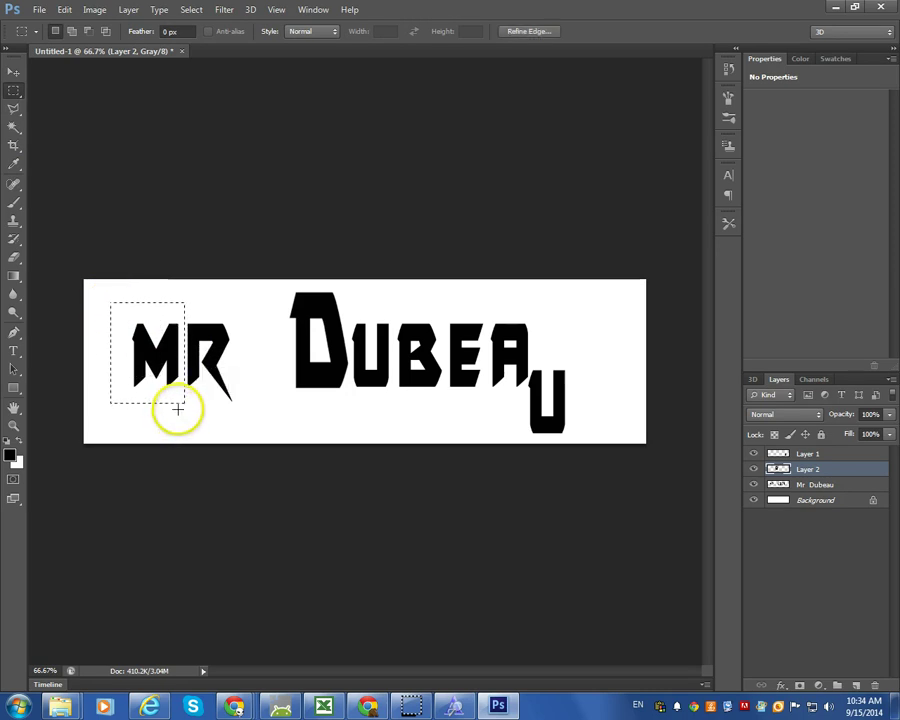
{"action": "left_click", "coordinate": [793, 484]}
{"action": "key", "text": "ctrl+x"}
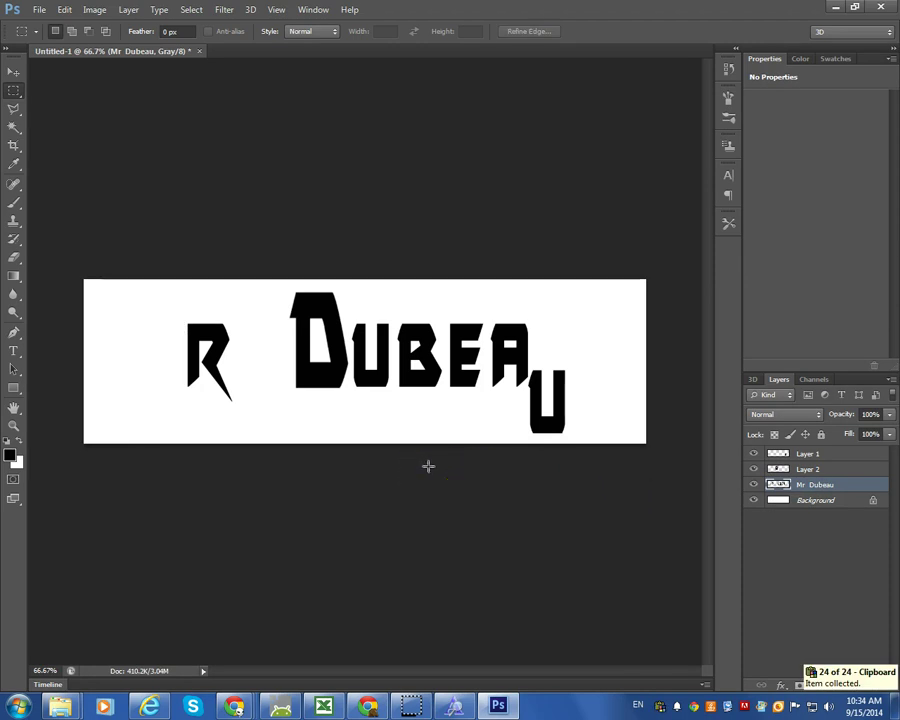
{"action": "key", "text": "ctrl+v"}
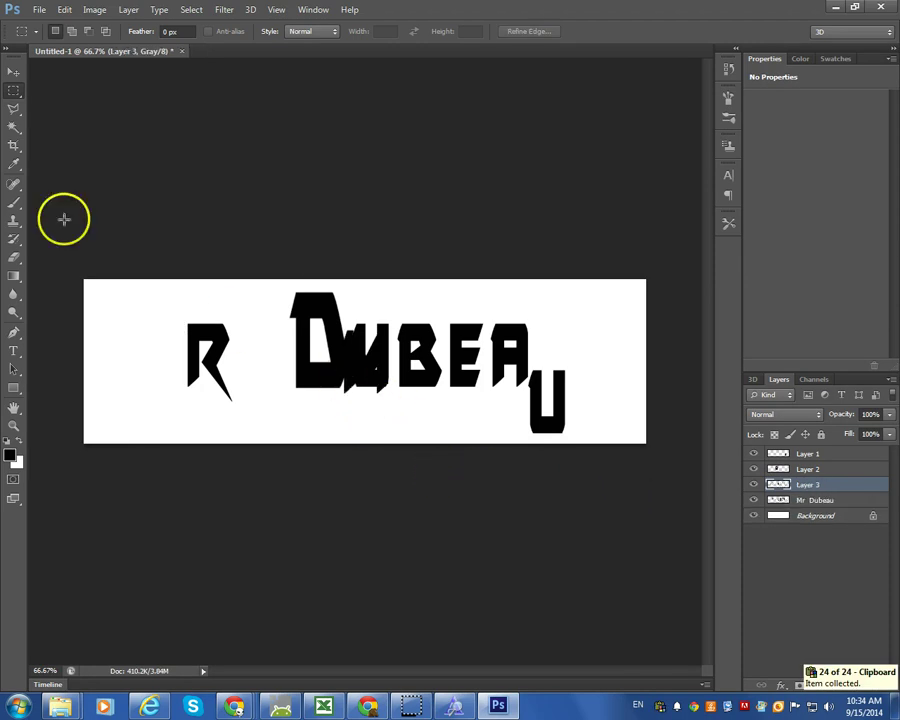
Move the M back to the start of the name and scale it to match the big D.
{"action": "left_click", "coordinate": [13, 72]}
{"action": "left_click_drag", "start_coordinate": [345, 367], "coordinate": [136, 364]}
{"action": "key", "text": "ctrl+t"}
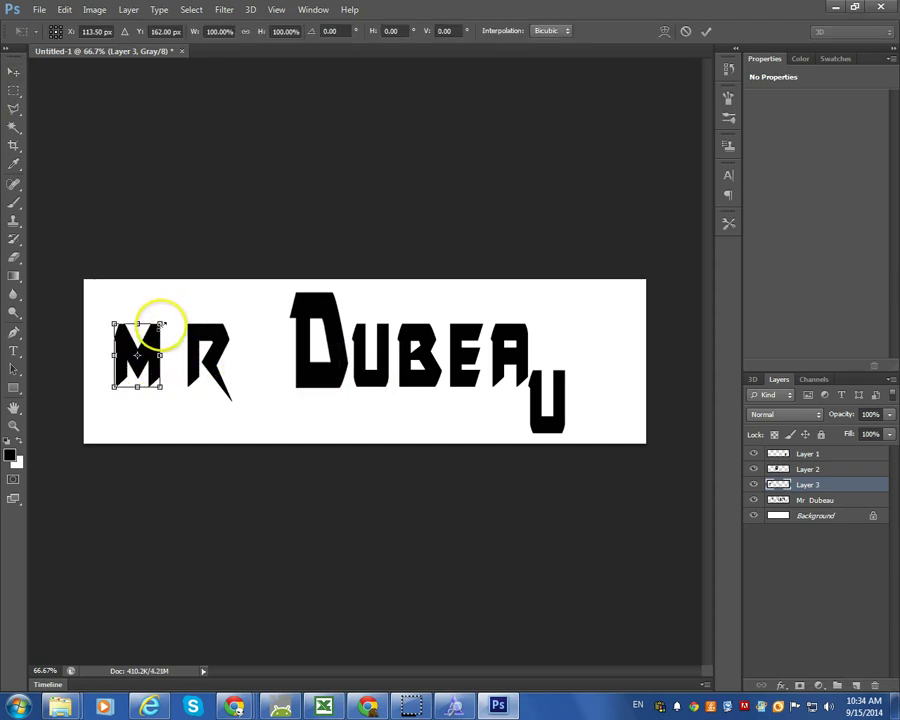
{"action": "left_click_drag", "start_coordinate": [161, 318], "coordinate": [181, 298]}
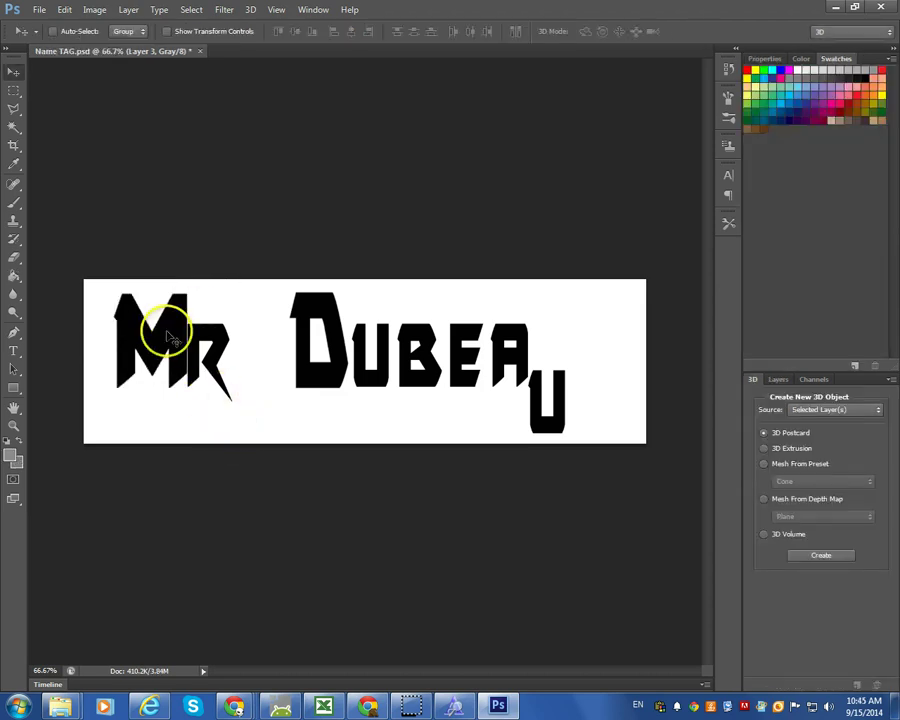
Check the document's colour channels, then return to the Layers panel.
{"action": "left_click", "coordinate": [177, 344]}
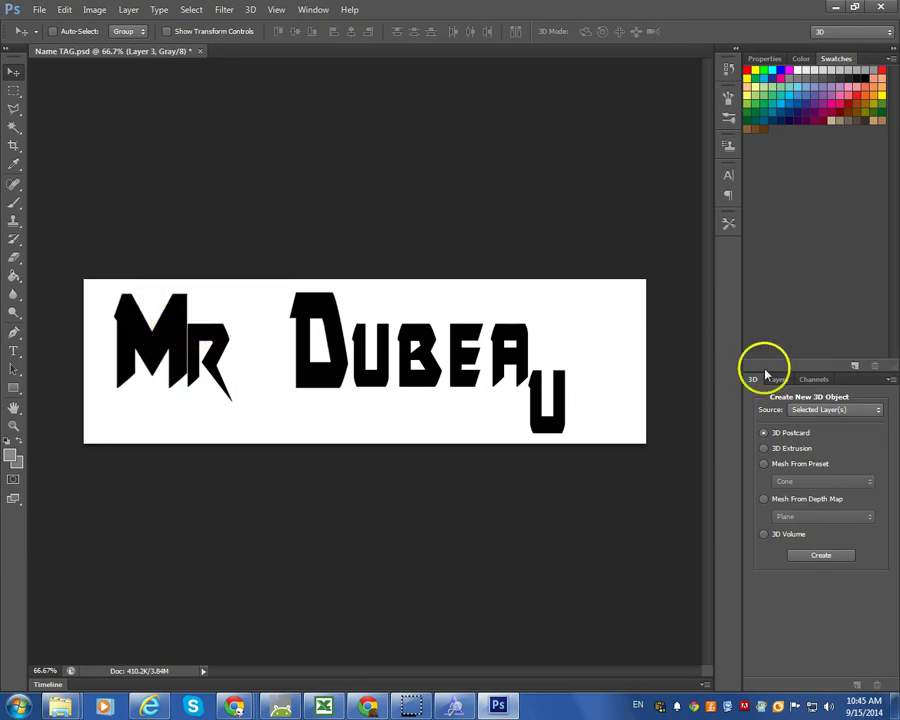
{"action": "left_click", "coordinate": [812, 379]}
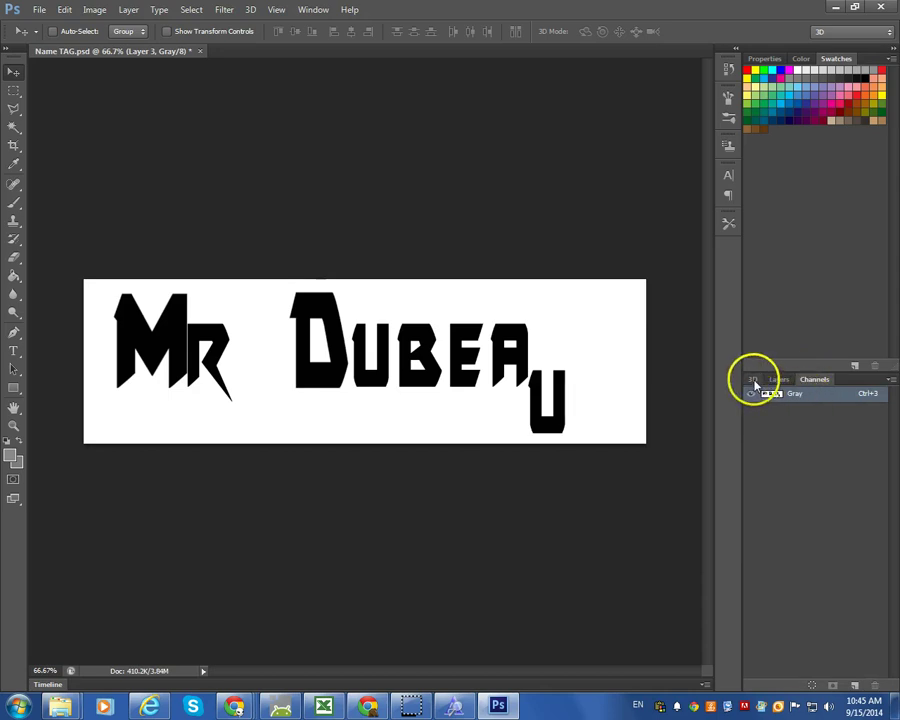
{"action": "left_click", "coordinate": [768, 379]}
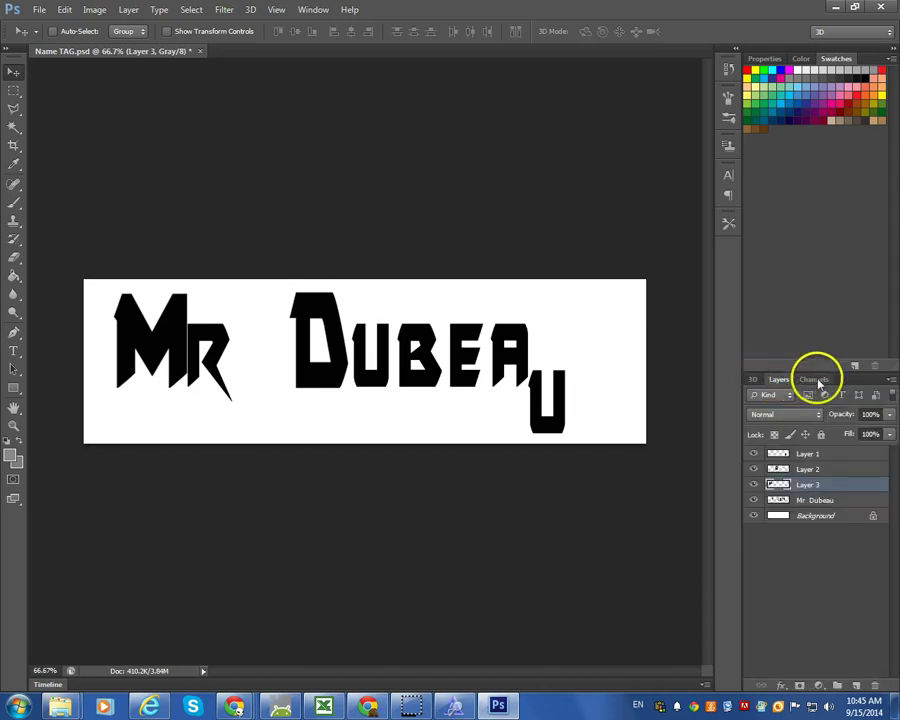
Change the image mode to RGB Color, choosing Don't Flatten to keep the layers.
{"action": "left_click", "coordinate": [93, 11]}
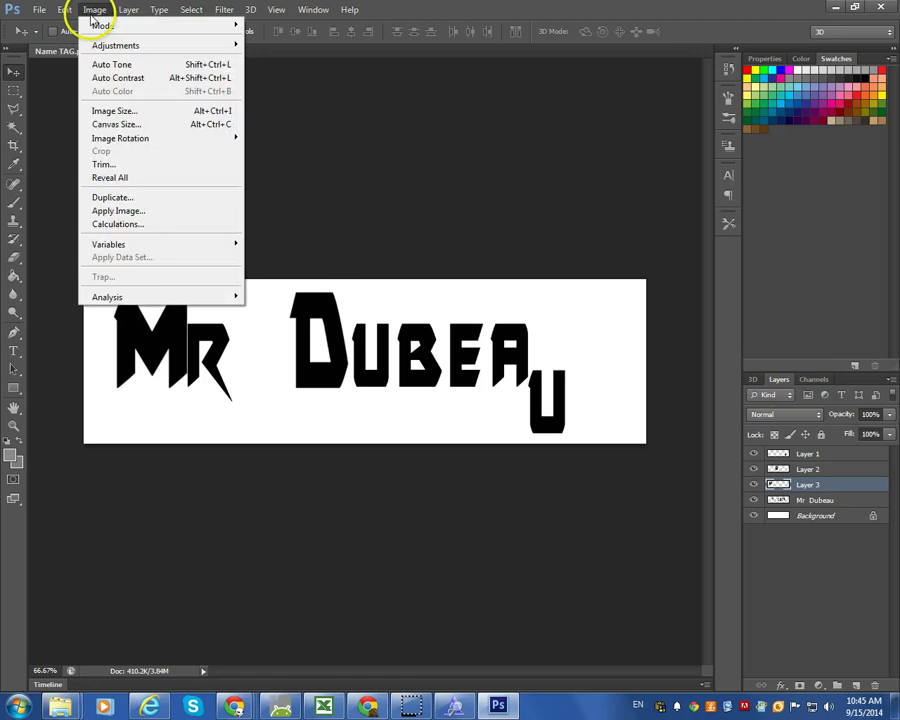
{"action": "mouse_move", "coordinate": [95, 24]}
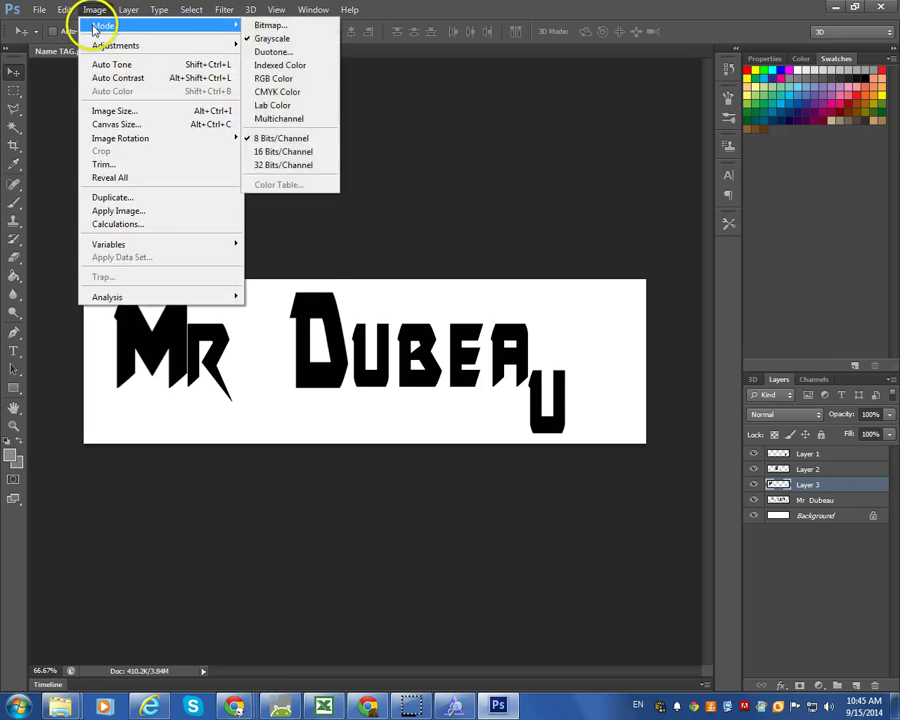
{"action": "left_click", "coordinate": [283, 80]}
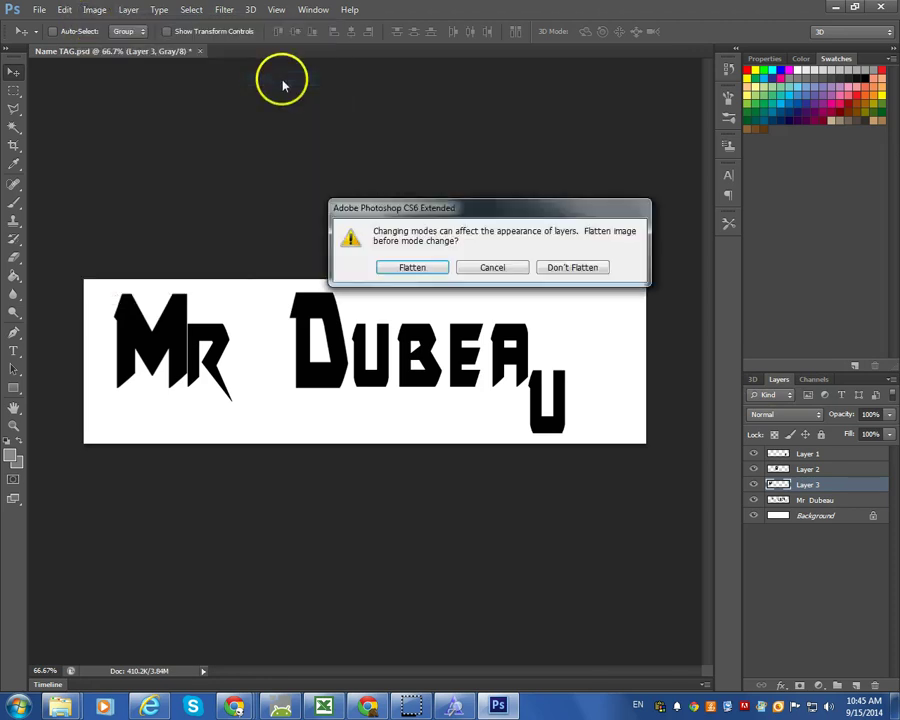
{"action": "left_click", "coordinate": [566, 267]}
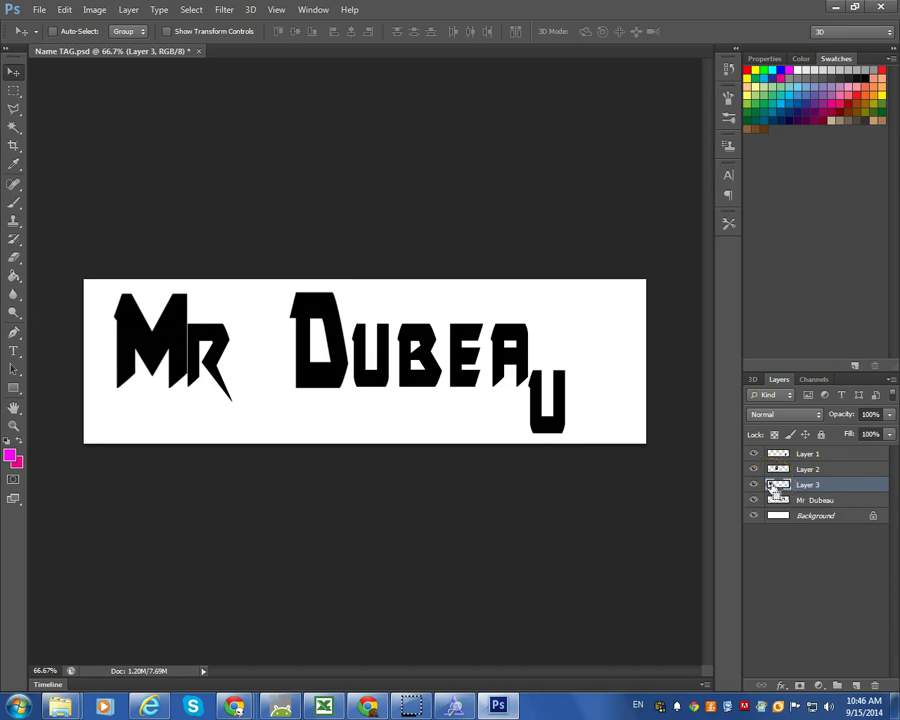
Close Layer 3's style settings unchanged and pick Pure Cyan from Swatches as the paint colour.
{"action": "double_click", "coordinate": [776, 486]}
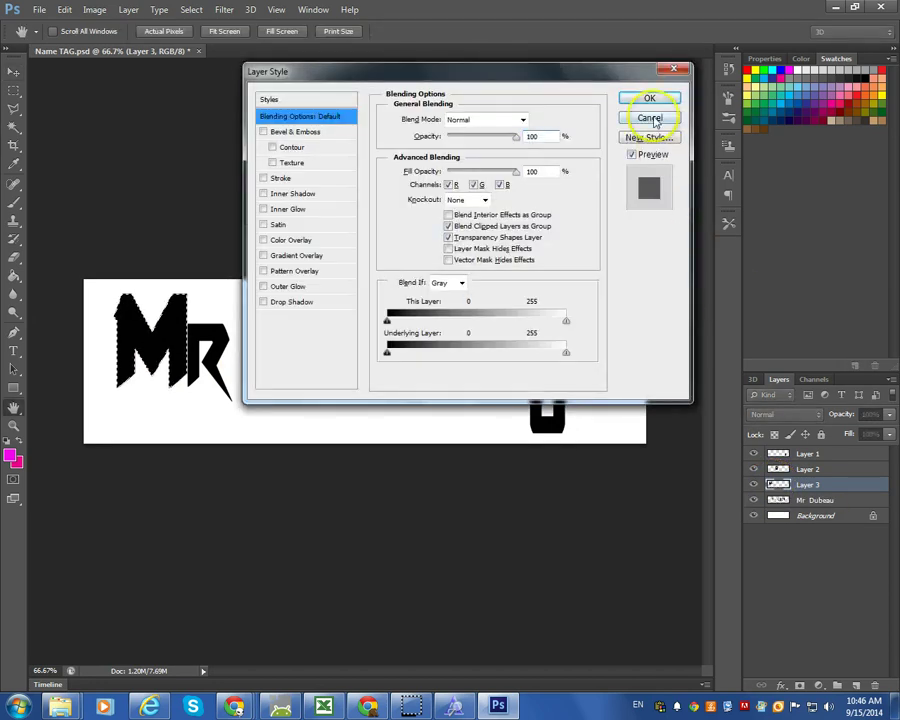
{"action": "left_click", "coordinate": [648, 117]}
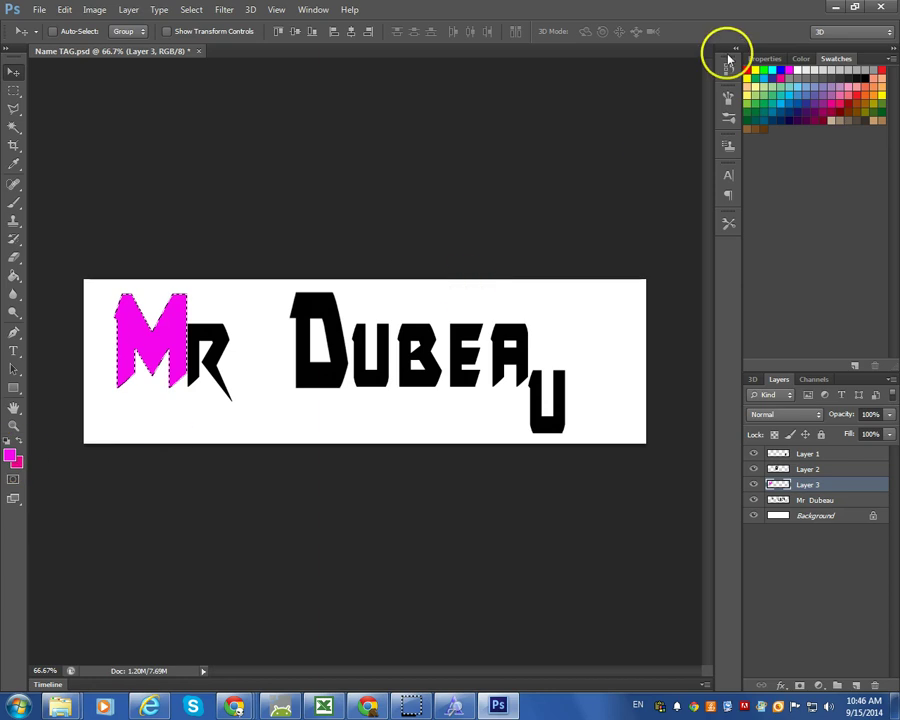
{"action": "left_click", "coordinate": [780, 104]}
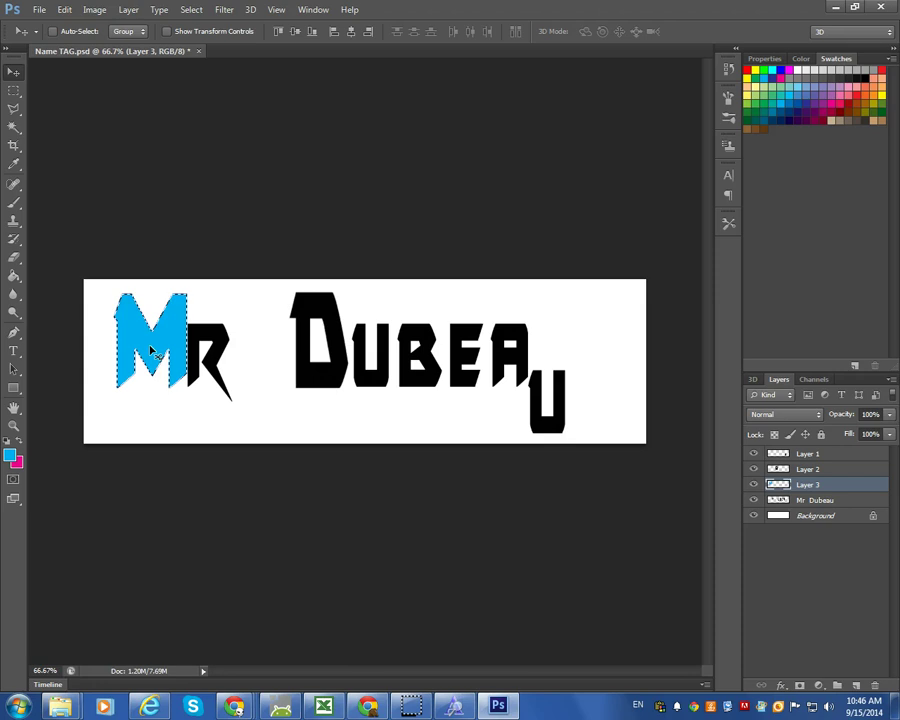
{"action": "double_click", "coordinate": [775, 486]}
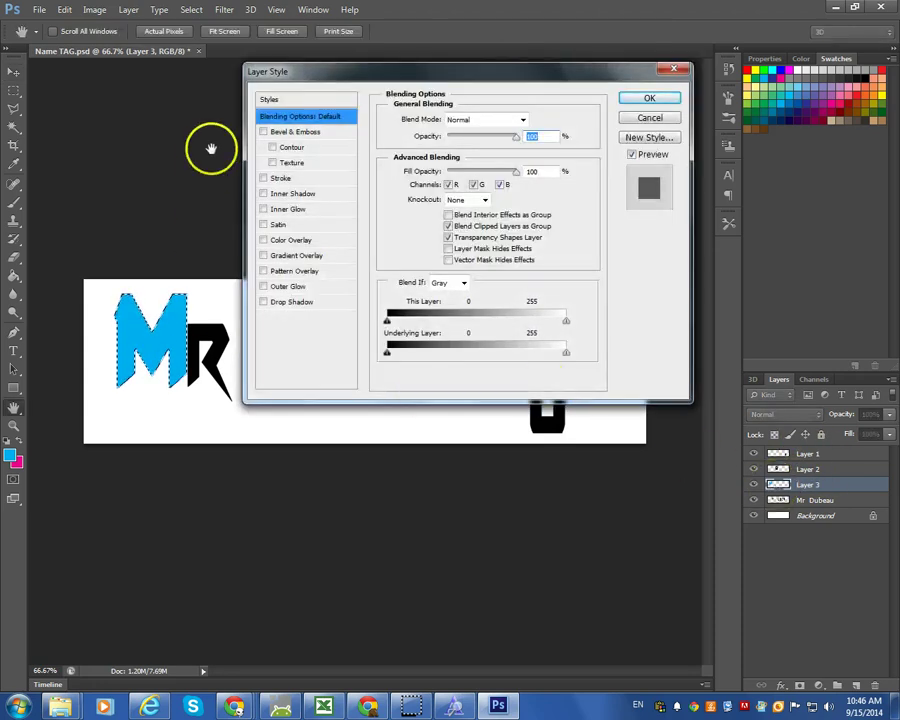
{"action": "left_click", "coordinate": [263, 132]}
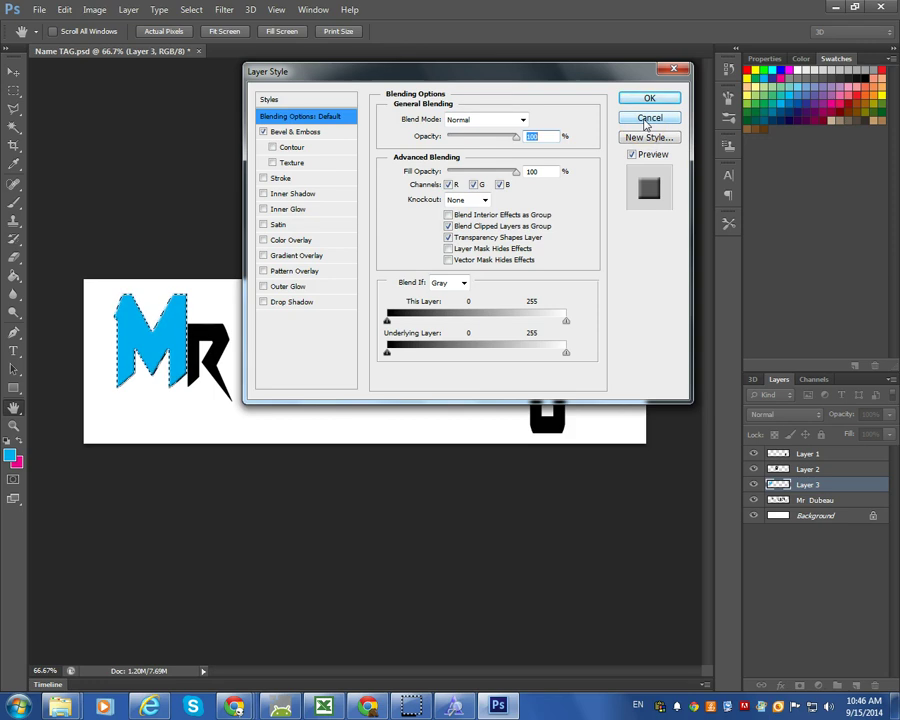
{"action": "left_click", "coordinate": [648, 119]}
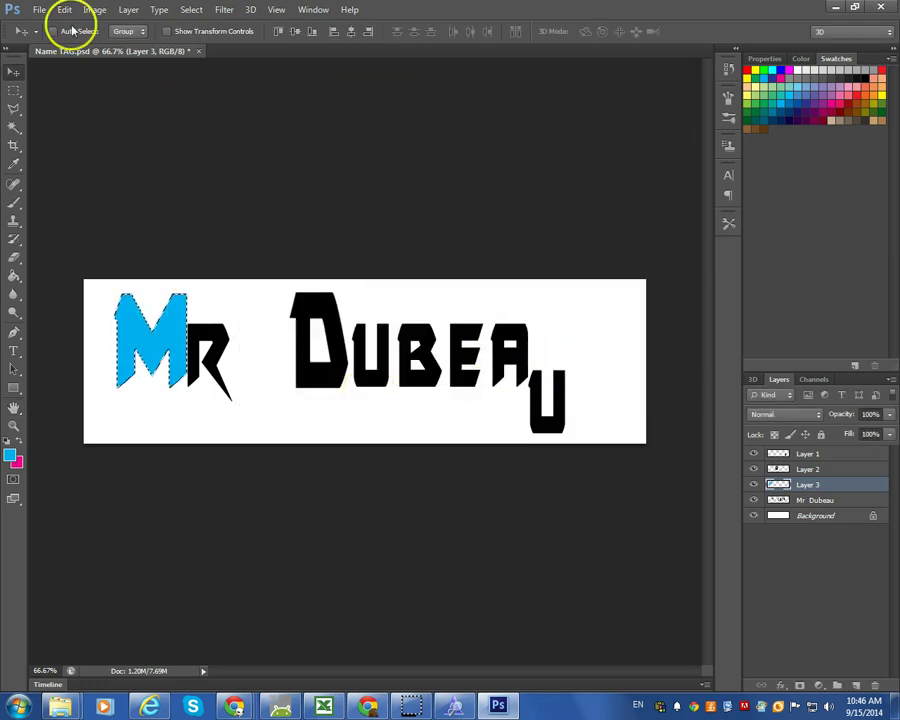
Save Name TAG.psd with File > Save.
{"action": "left_click", "coordinate": [37, 9]}
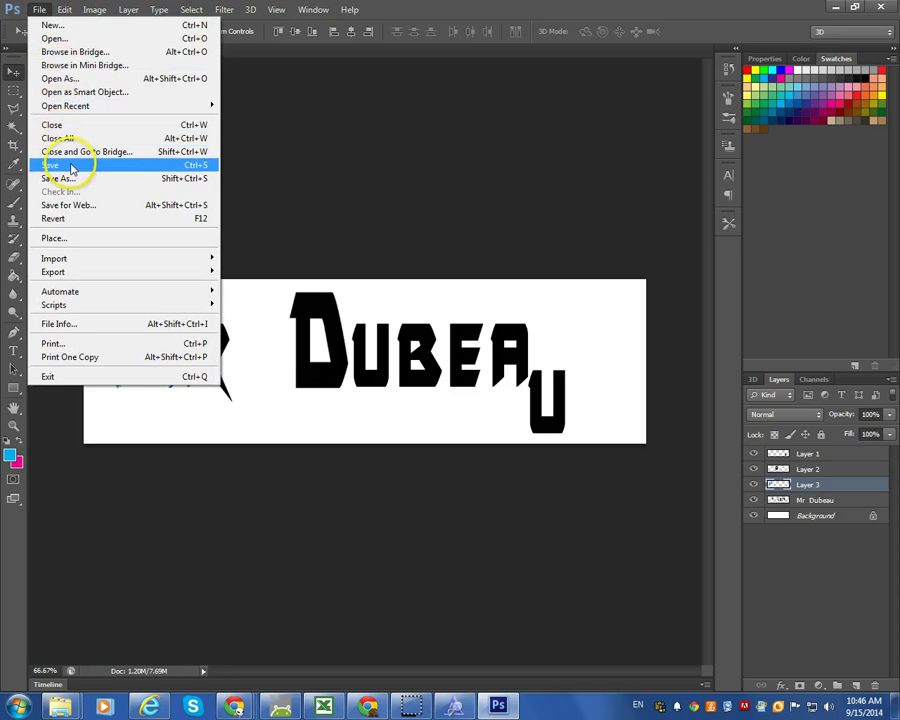
{"action": "left_click", "coordinate": [90, 177]}
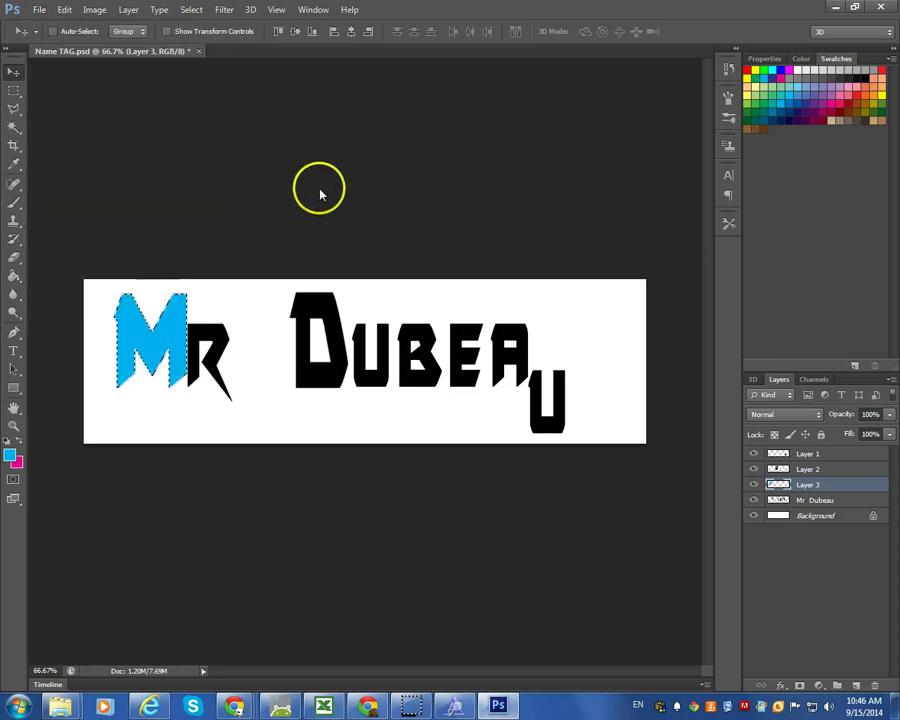